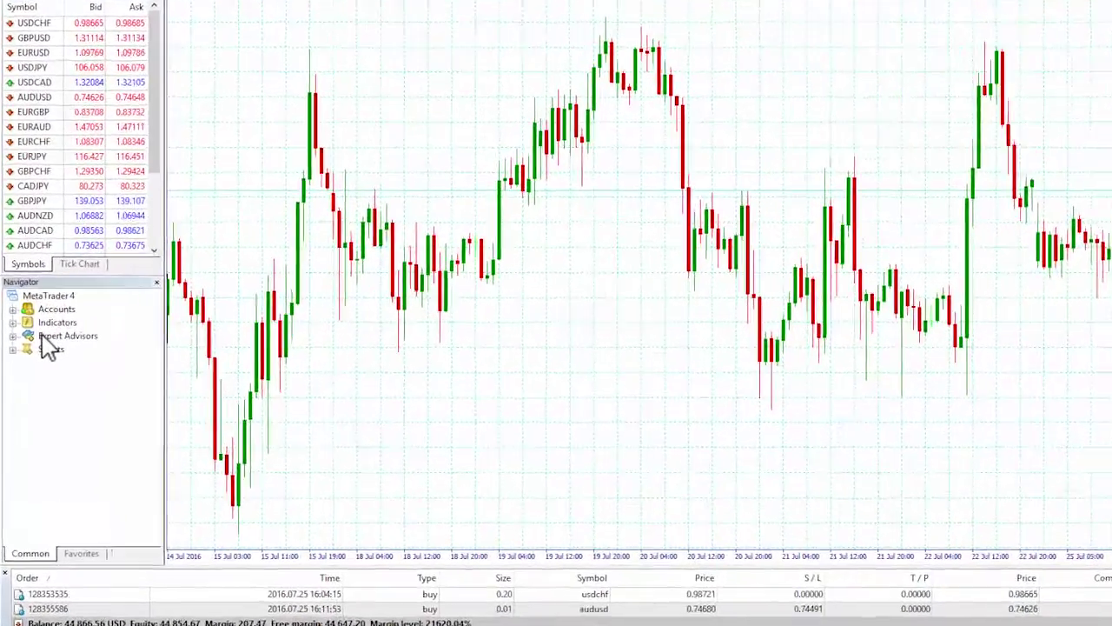
# Drag Trade Terminal from Expert Advisors onto the chart and confirm it with the Common tab checked
pyautogui.doubleClick(37, 334)
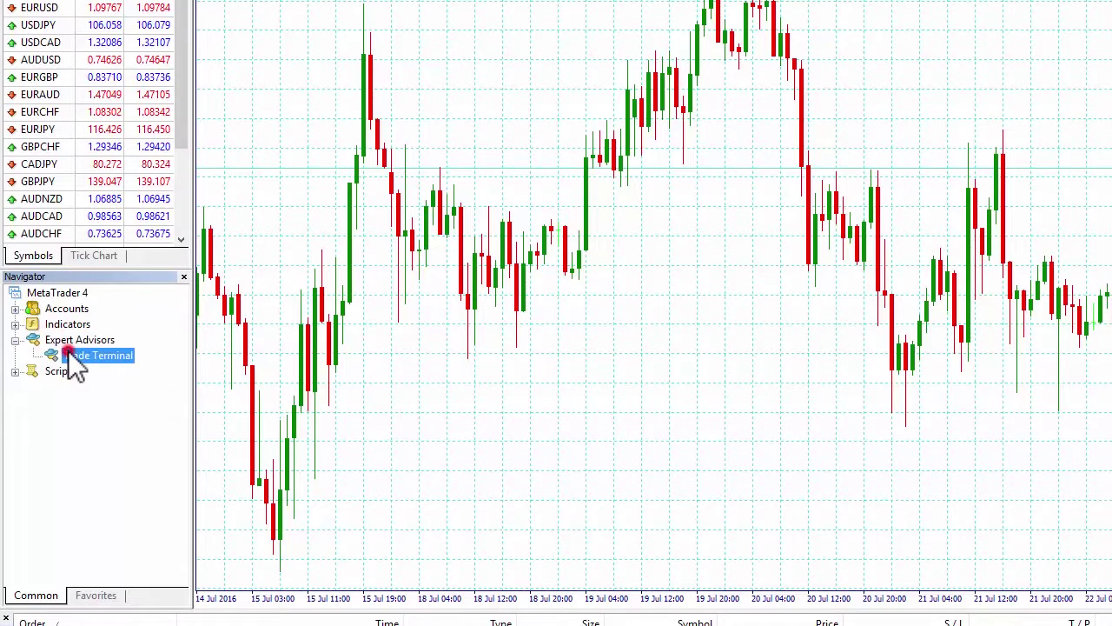
pyautogui.moveTo(70, 358); pyautogui.dragTo(369, 419)
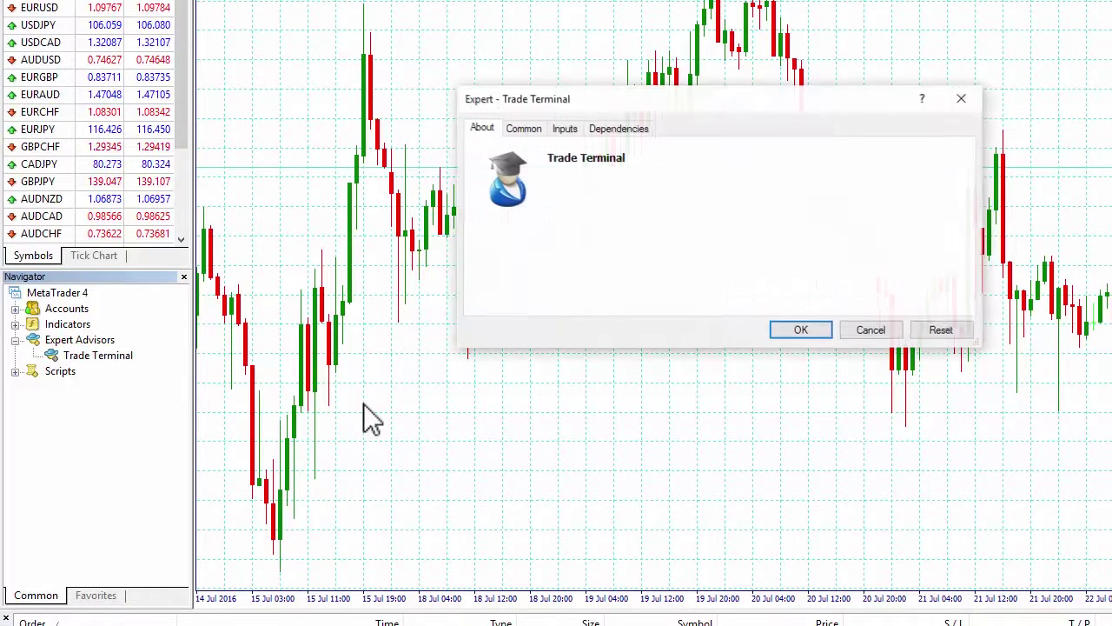
pyautogui.click(524, 128)
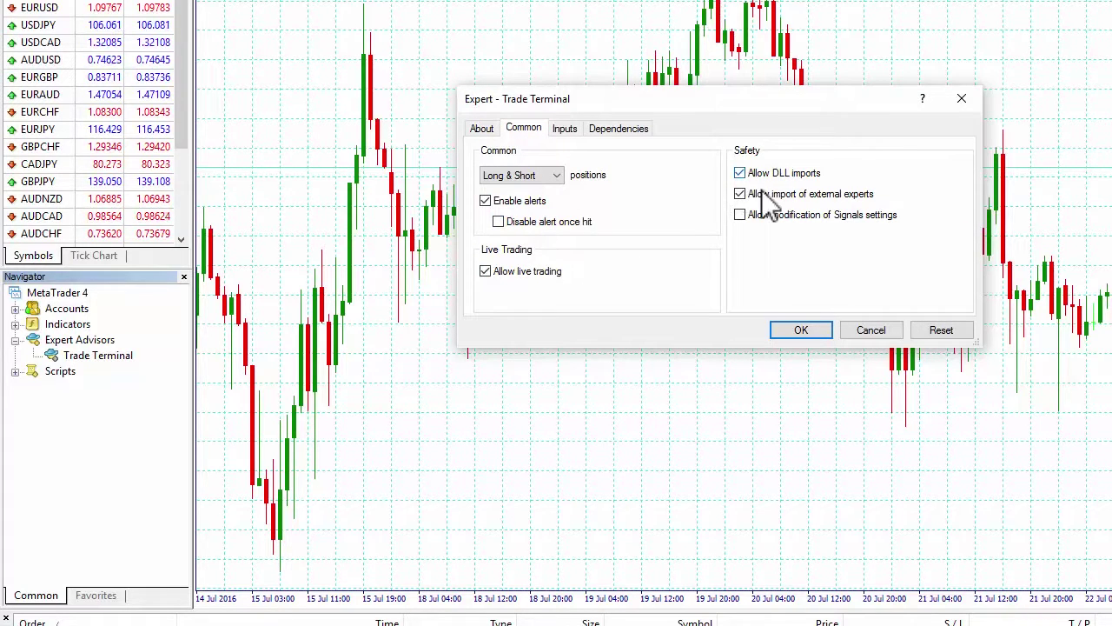
pyautogui.click(793, 335)
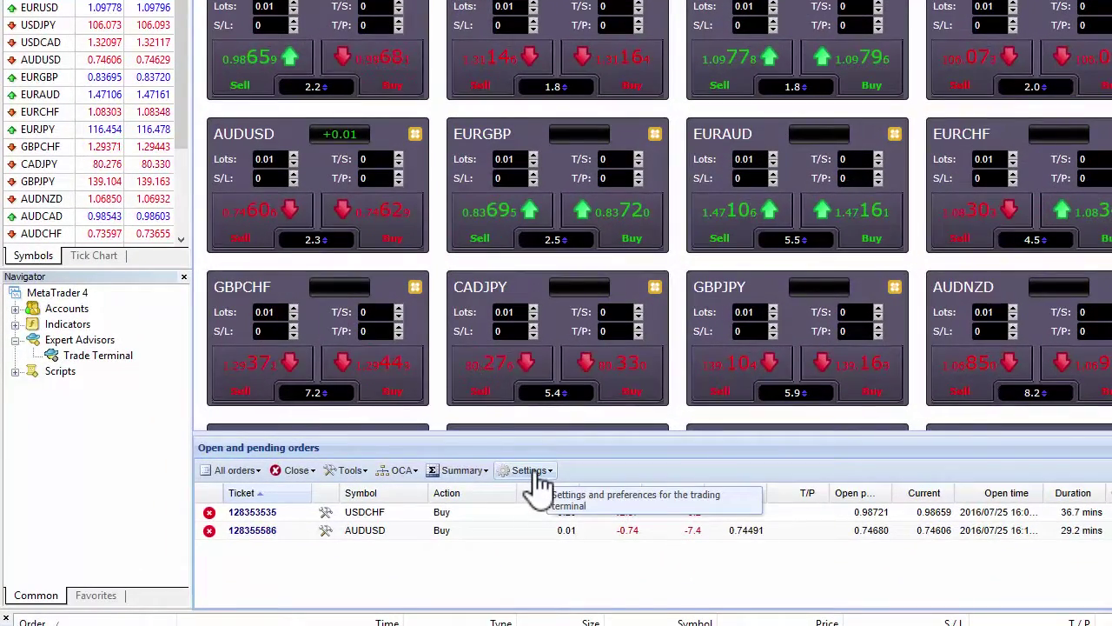
# Choose Undock terminal from the orders panel's Settings menu
pyautogui.click(538, 476)
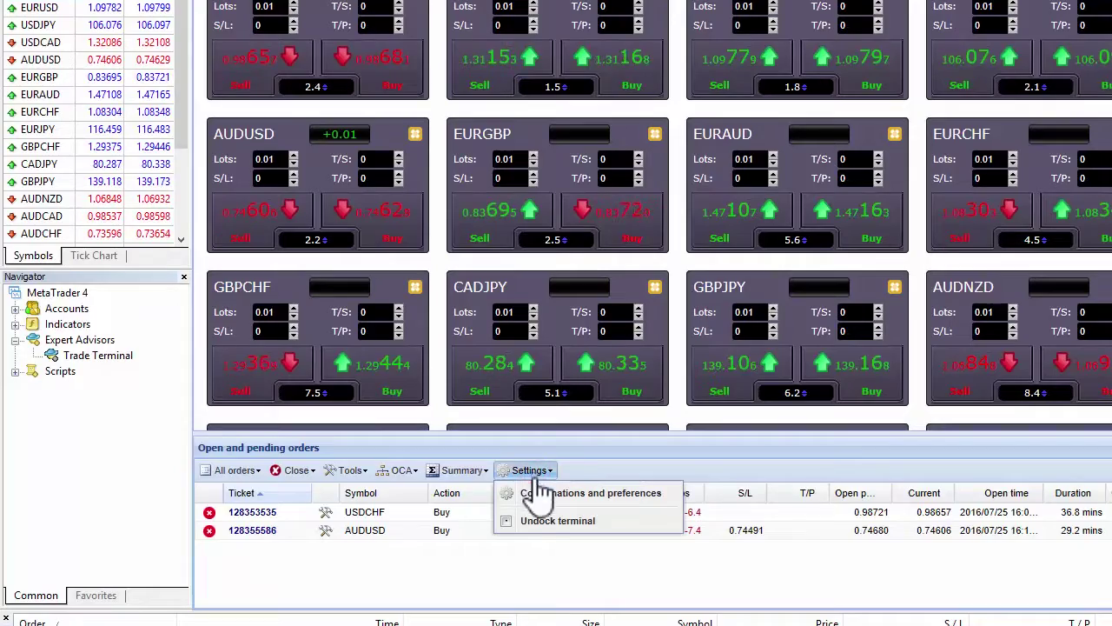
pyautogui.click(536, 521)
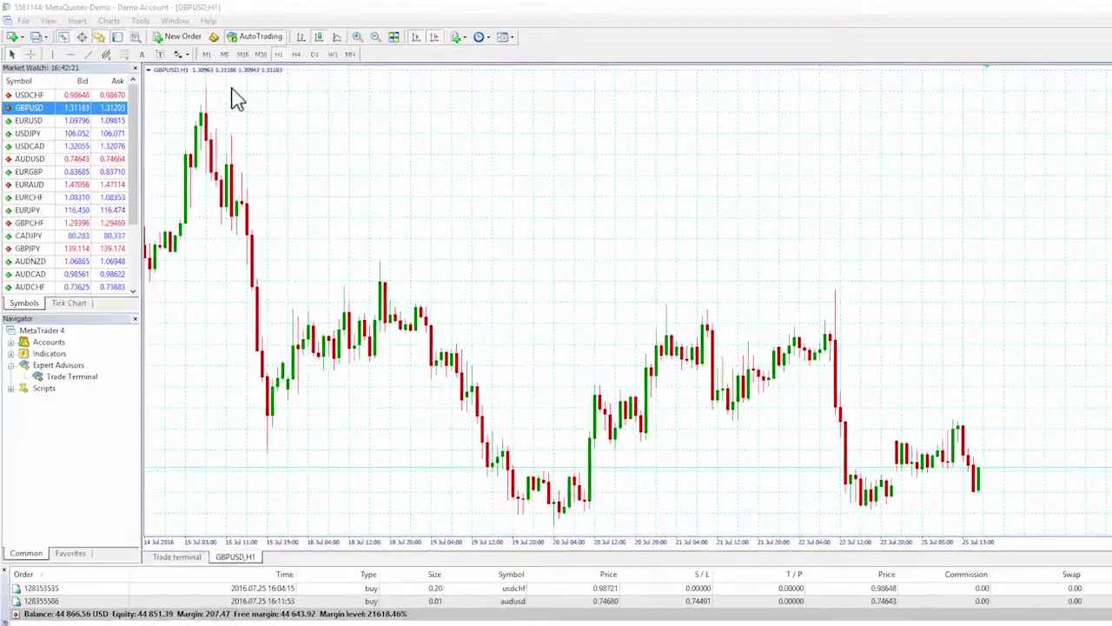
# Set the interface language to Korean, postpone the restart, and reattach Trade Terminal to GBPUSD
pyautogui.click(68, 32)
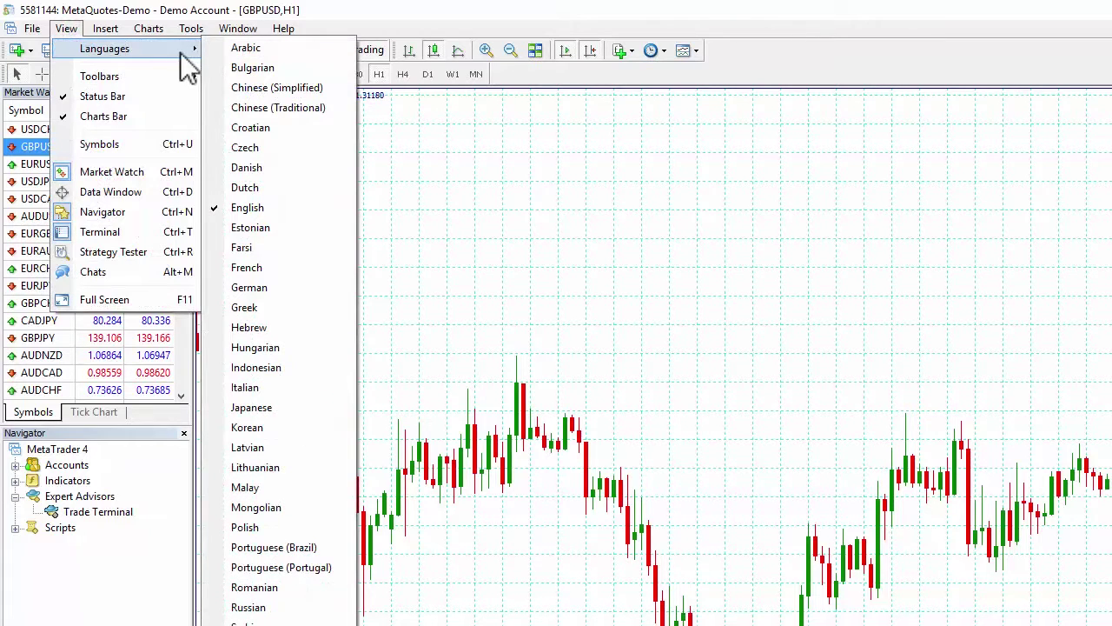
pyautogui.moveTo(104, 48)
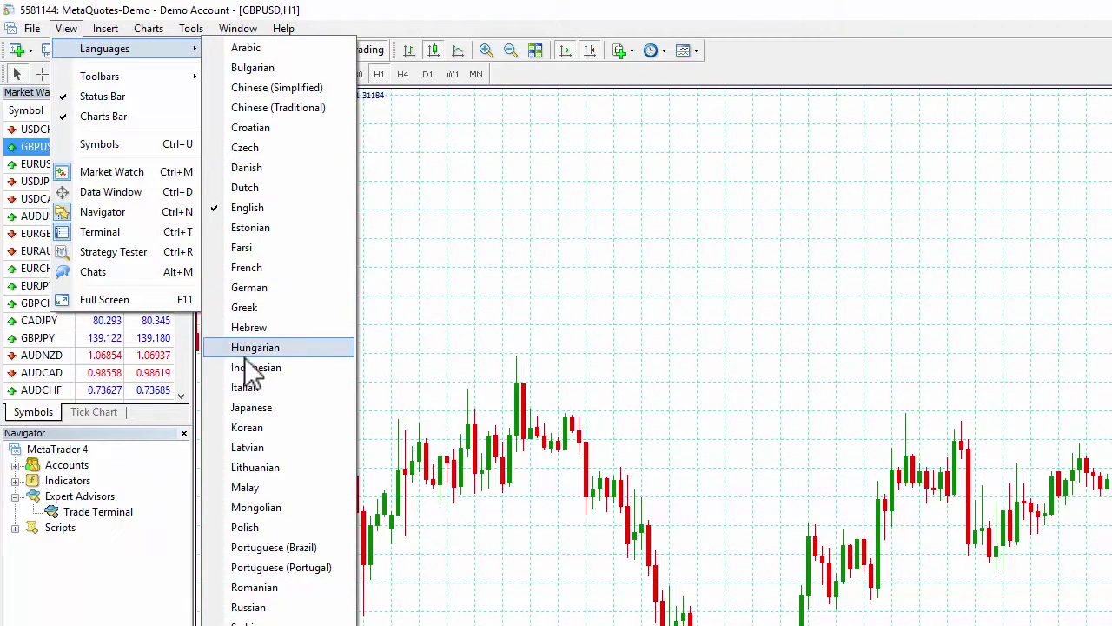
pyautogui.click(250, 430)
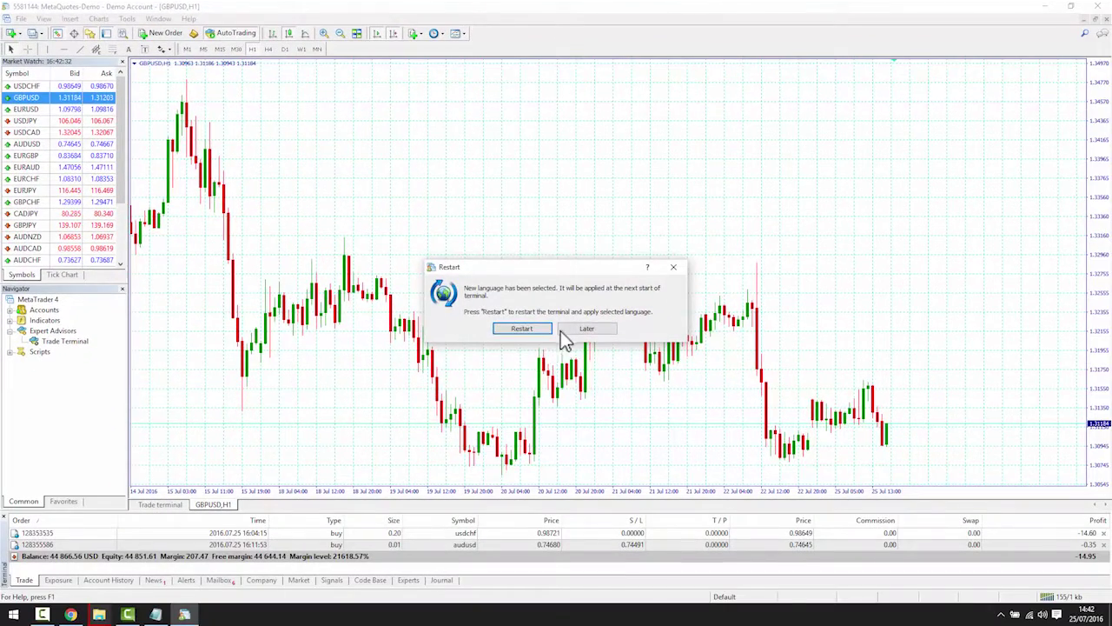
pyautogui.click(563, 328)
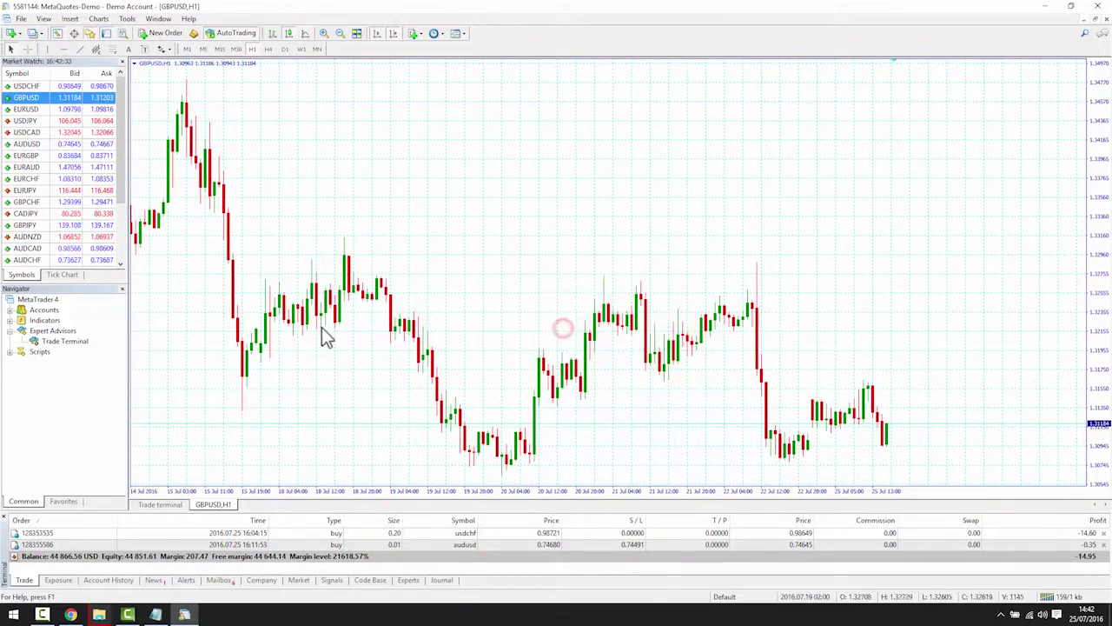
pyautogui.moveTo(184, 352); pyautogui.dragTo(292, 351)
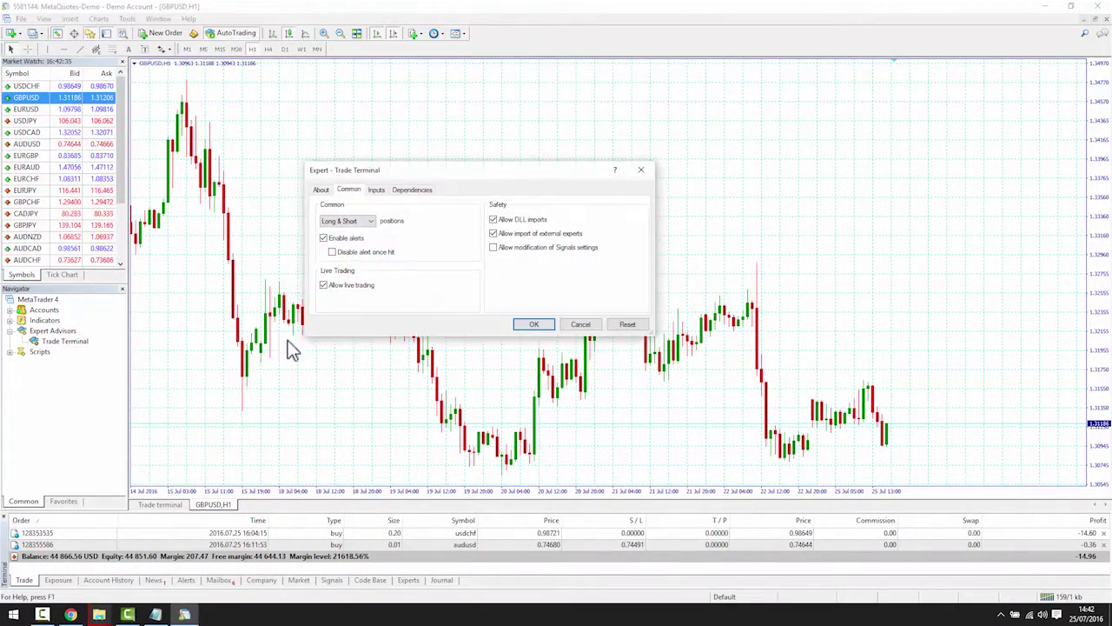
pyautogui.click(526, 325)
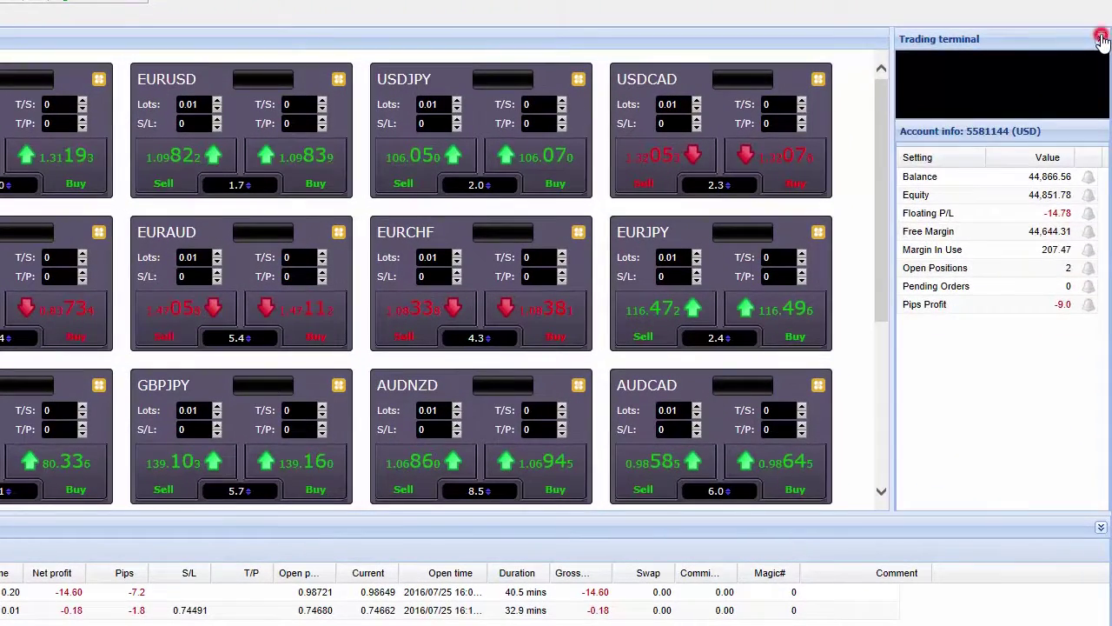
# Collapse the account info and lower orders panels, then expand both again
pyautogui.click(1100, 43)
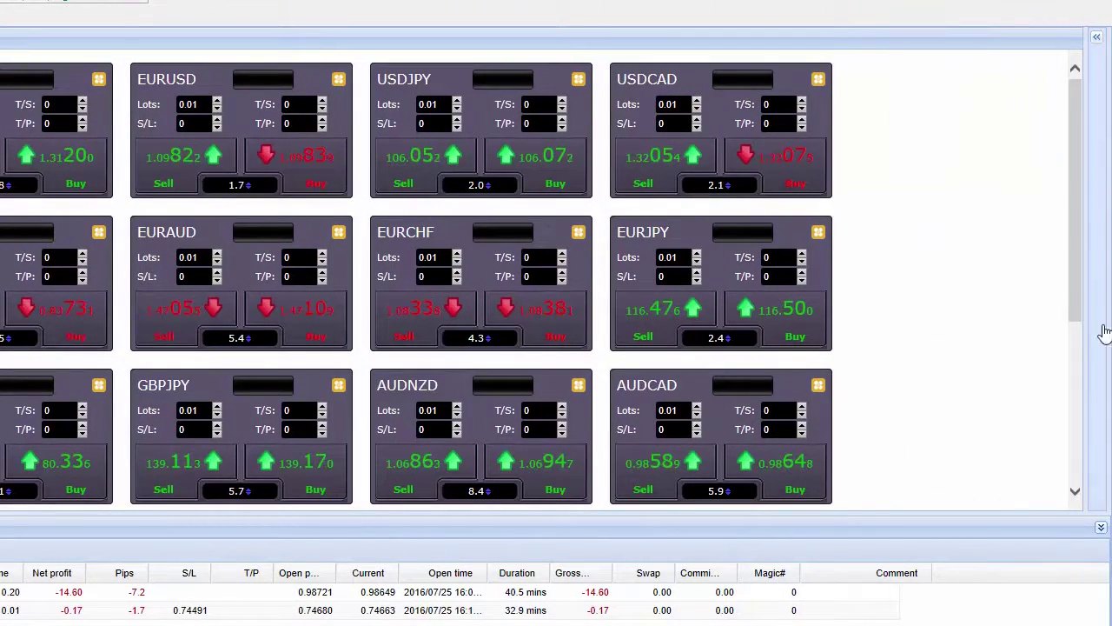
pyautogui.click(1100, 530)
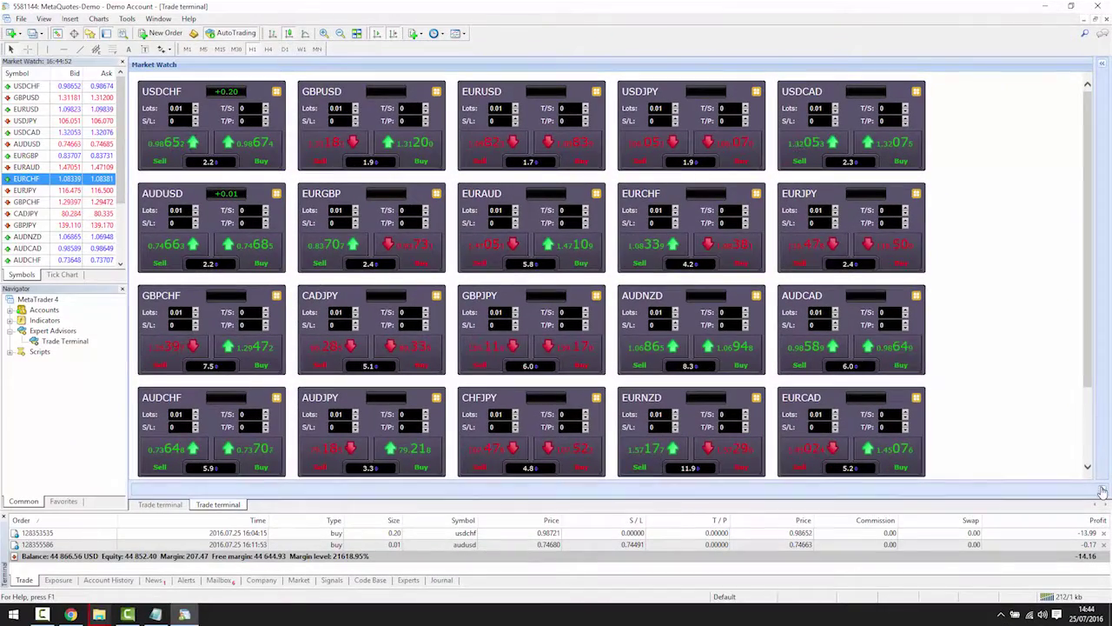
pyautogui.click(1101, 491)
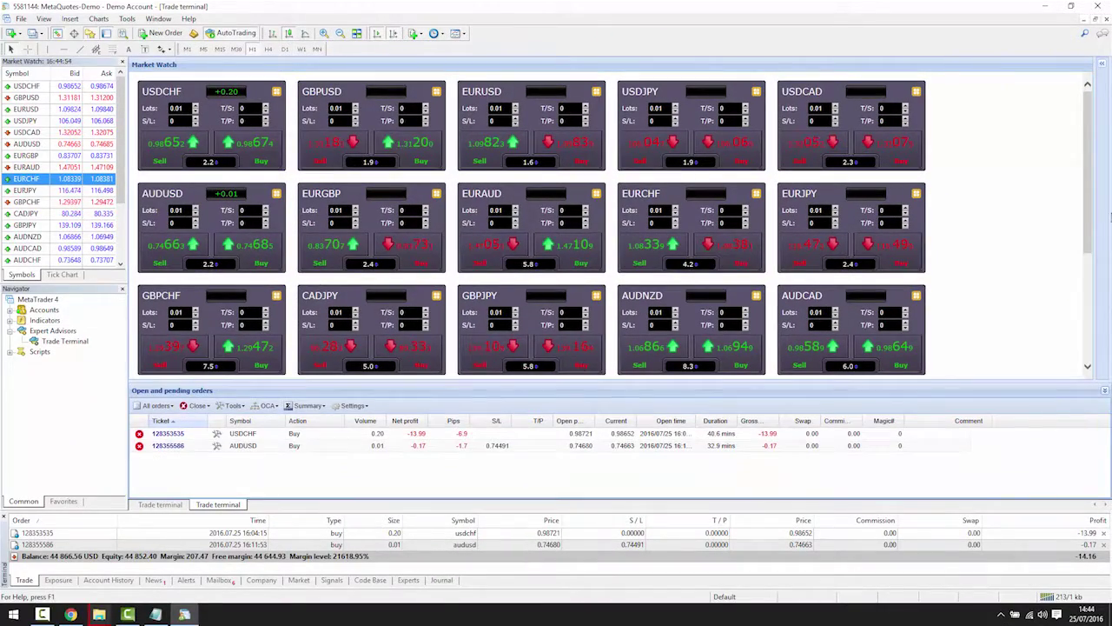
pyautogui.click(1102, 66)
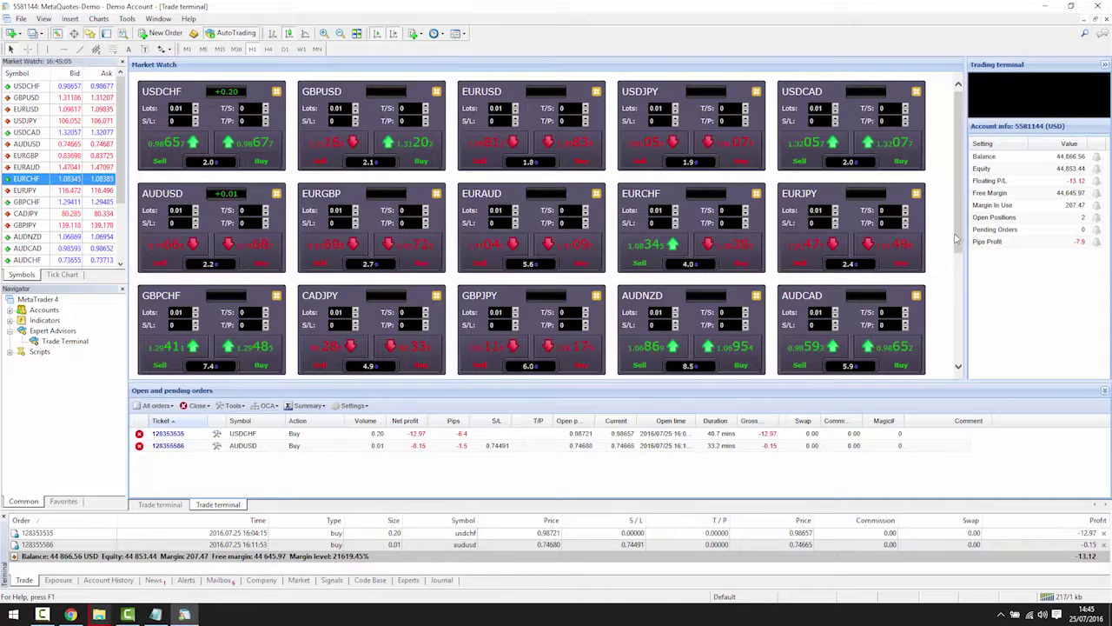
pyautogui.moveTo(960, 242); pyautogui.dragTo(957, 350)
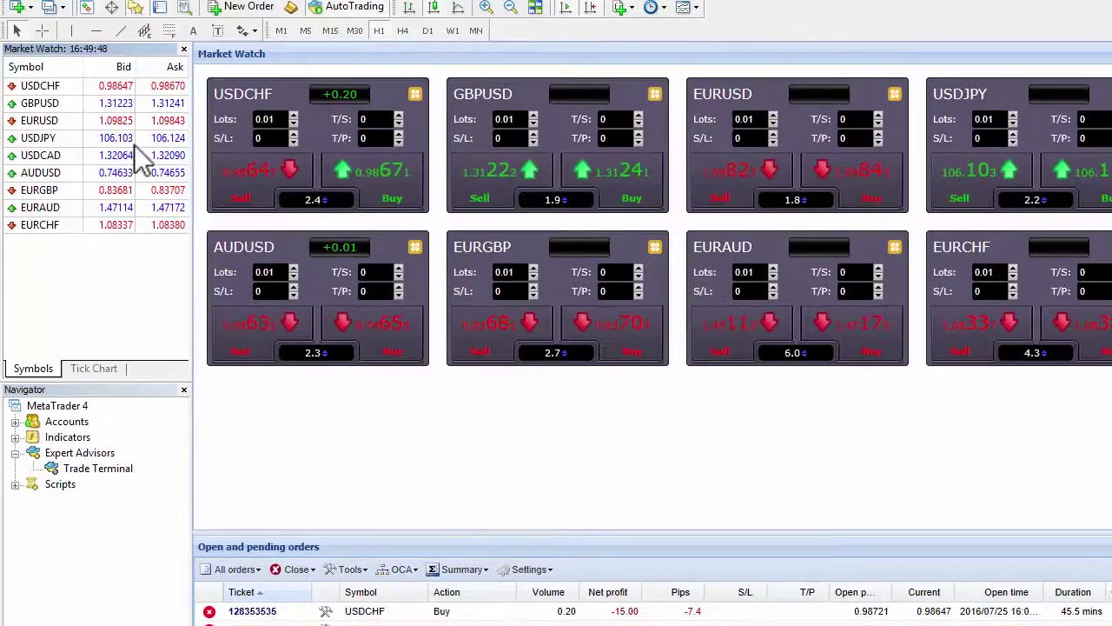
# Load the Example symbol set from the Market Watch Sets menu
pyautogui.rightClick(46, 259)
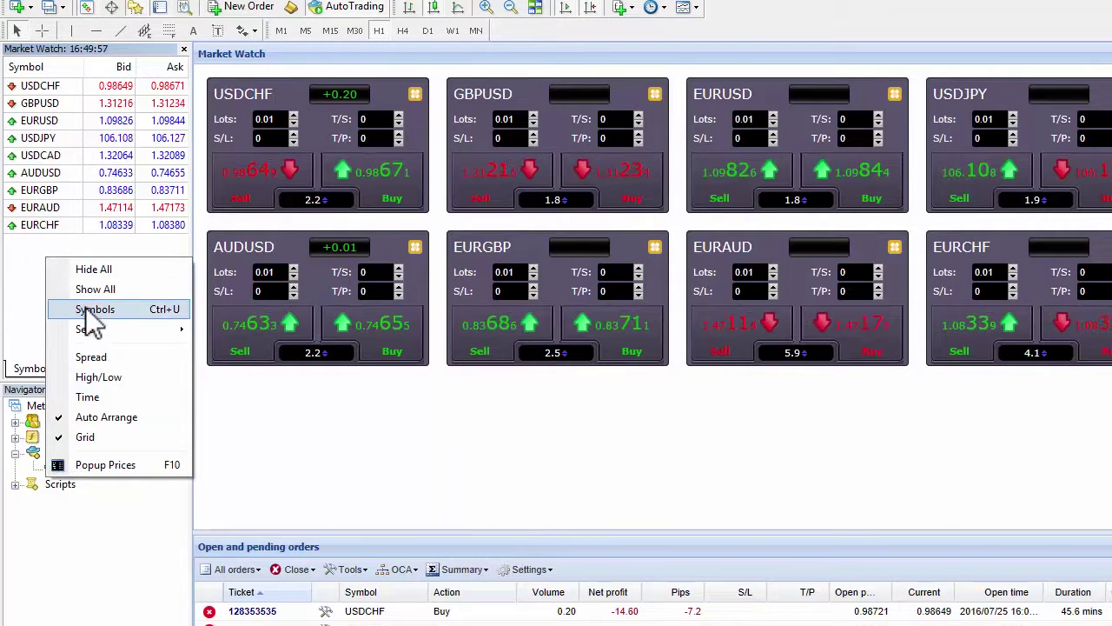
pyautogui.moveTo(85, 328)
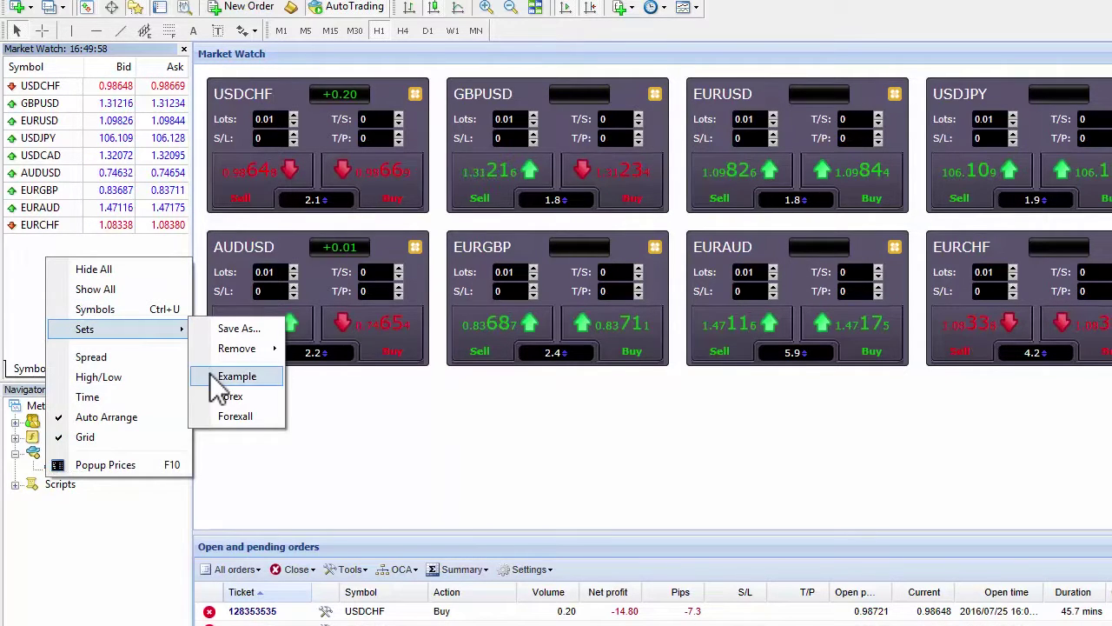
pyautogui.click(217, 378)
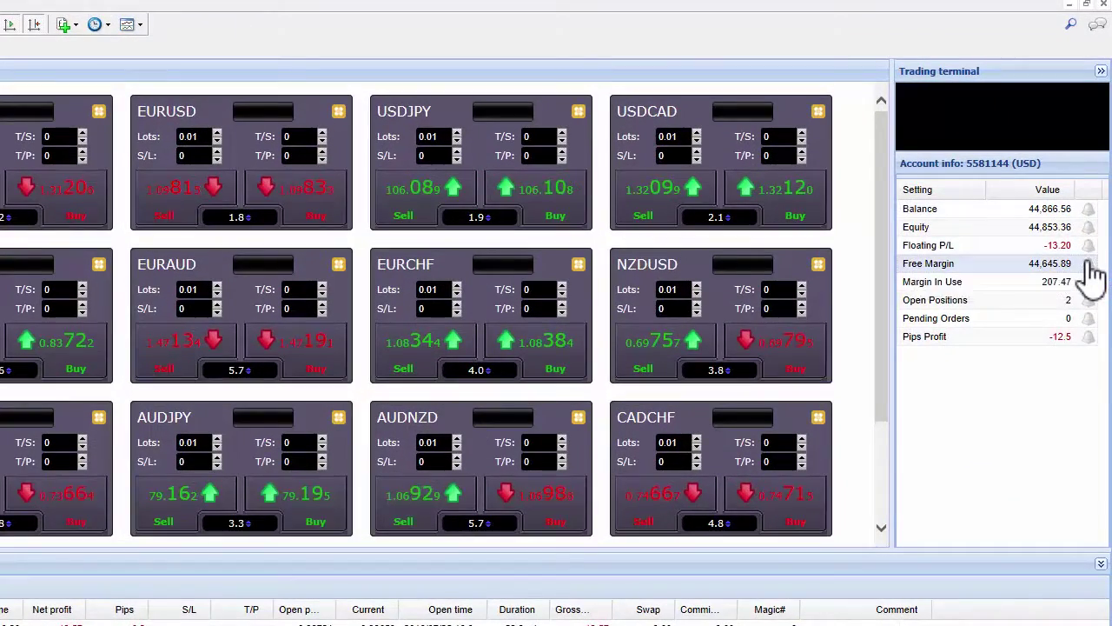
# Save a Free Margin alarm at 1000 that repeats every 30 minutes, emails, and closes all orders and charts
pyautogui.click(1089, 264)
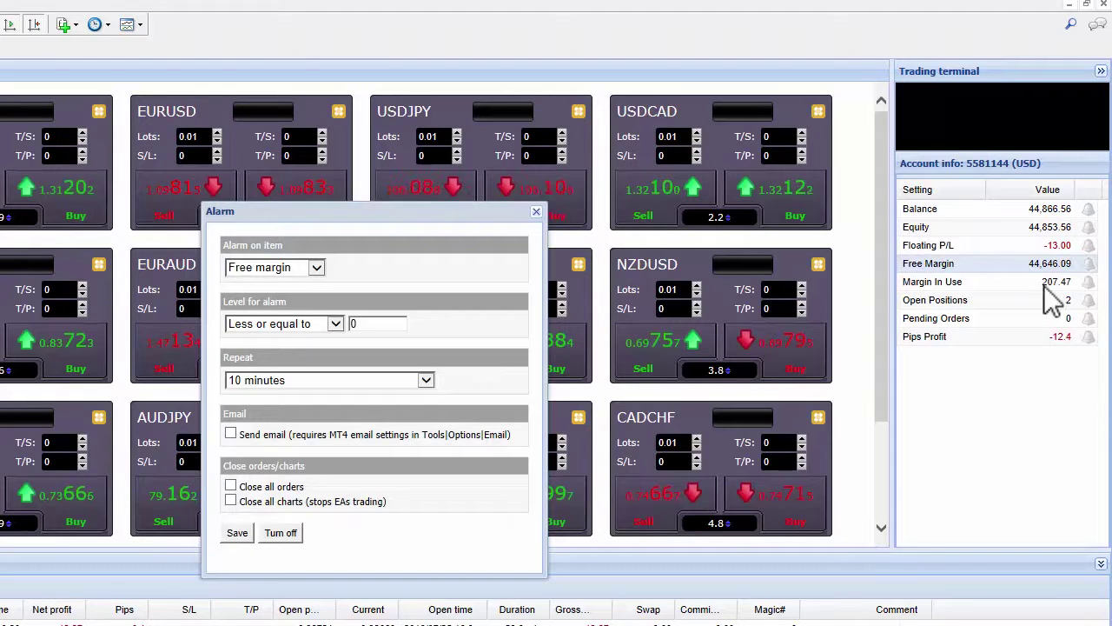
pyautogui.moveTo(371, 324); pyautogui.dragTo(353, 323)
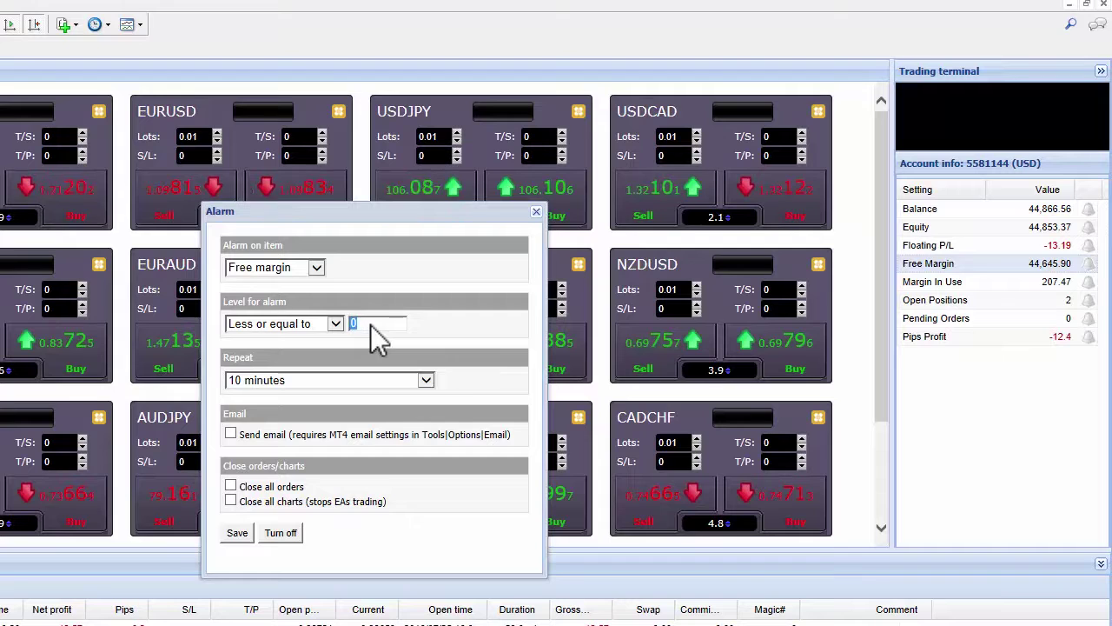
pyautogui.write('1000')
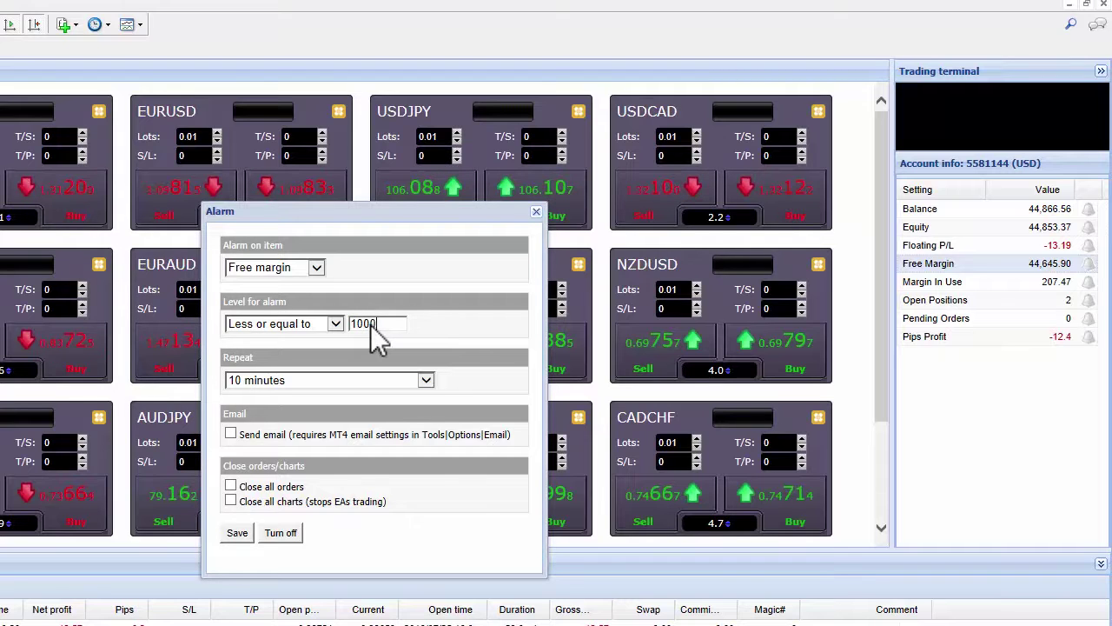
pyautogui.click(350, 383)
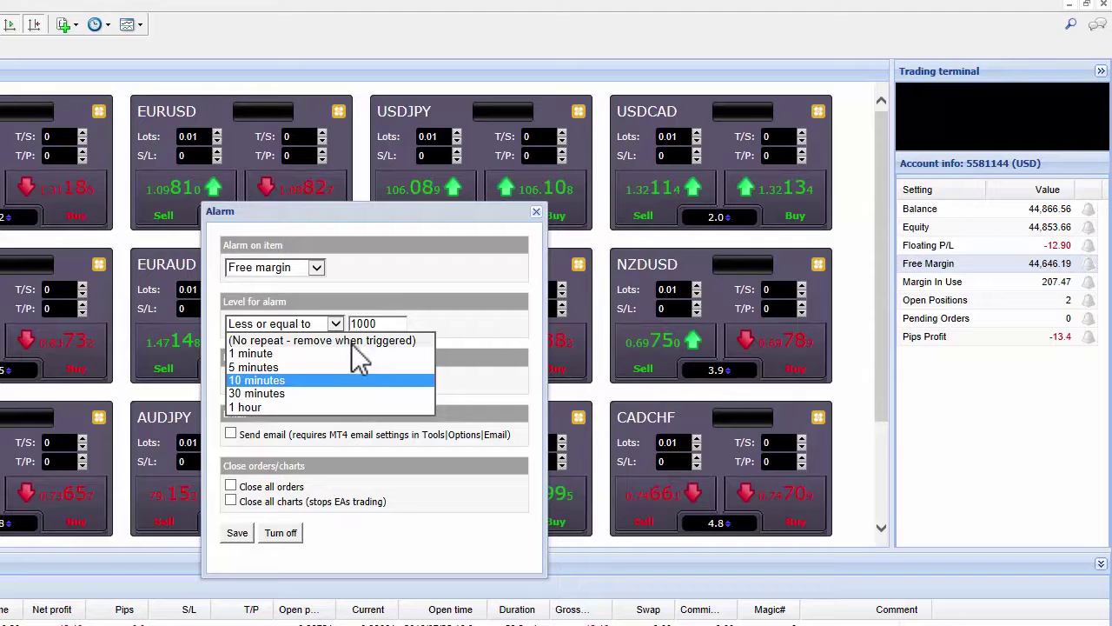
pyautogui.click(346, 395)
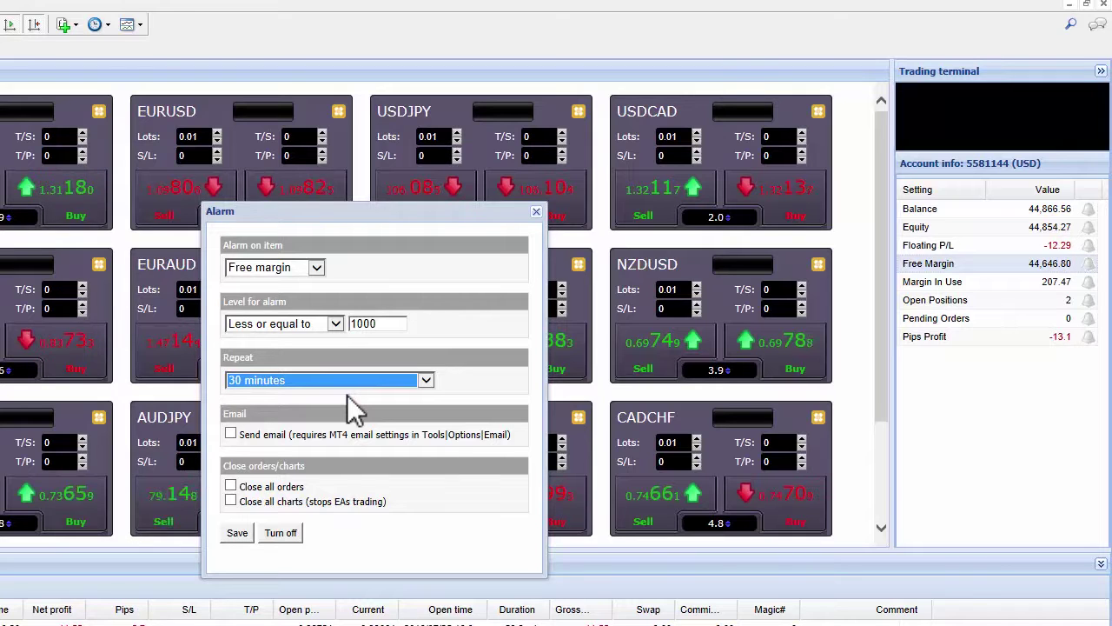
pyautogui.click(230, 432)
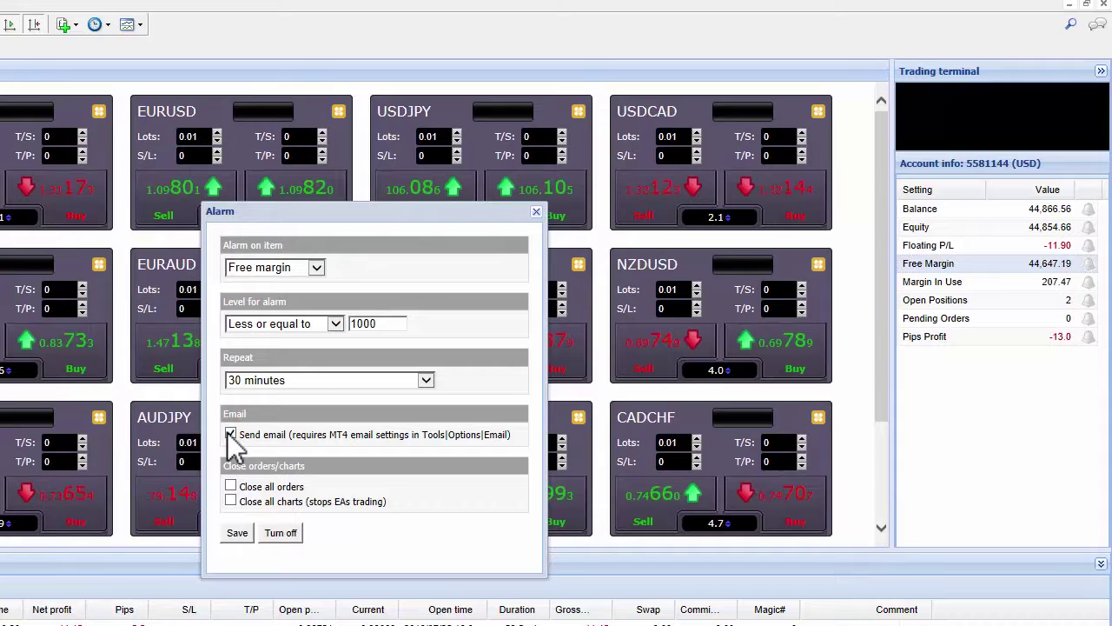
pyautogui.click(231, 488)
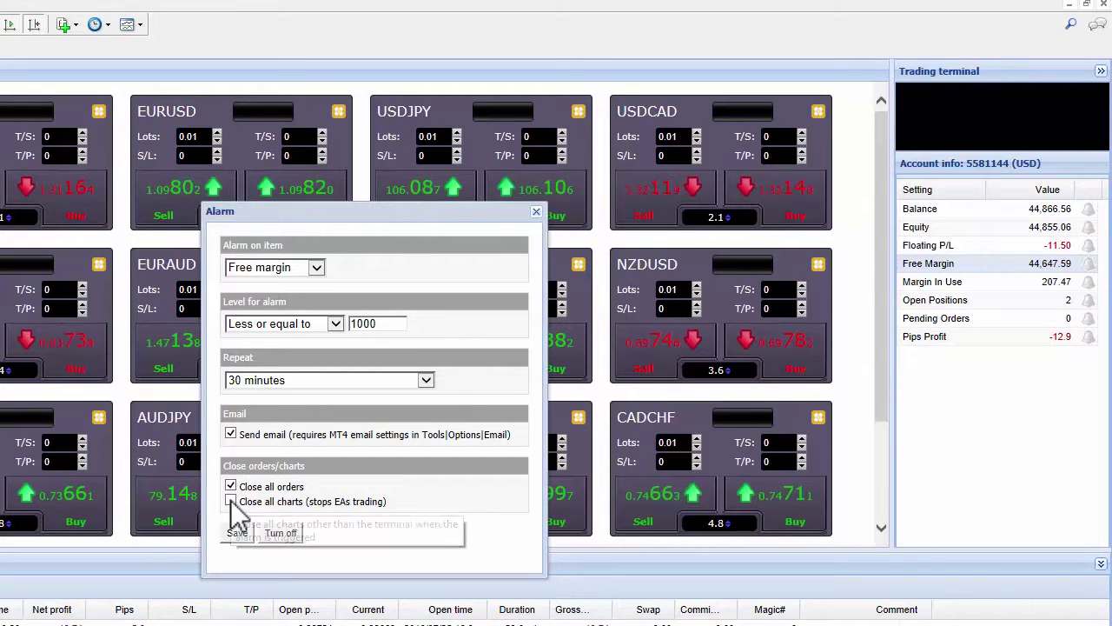
pyautogui.click(231, 503)
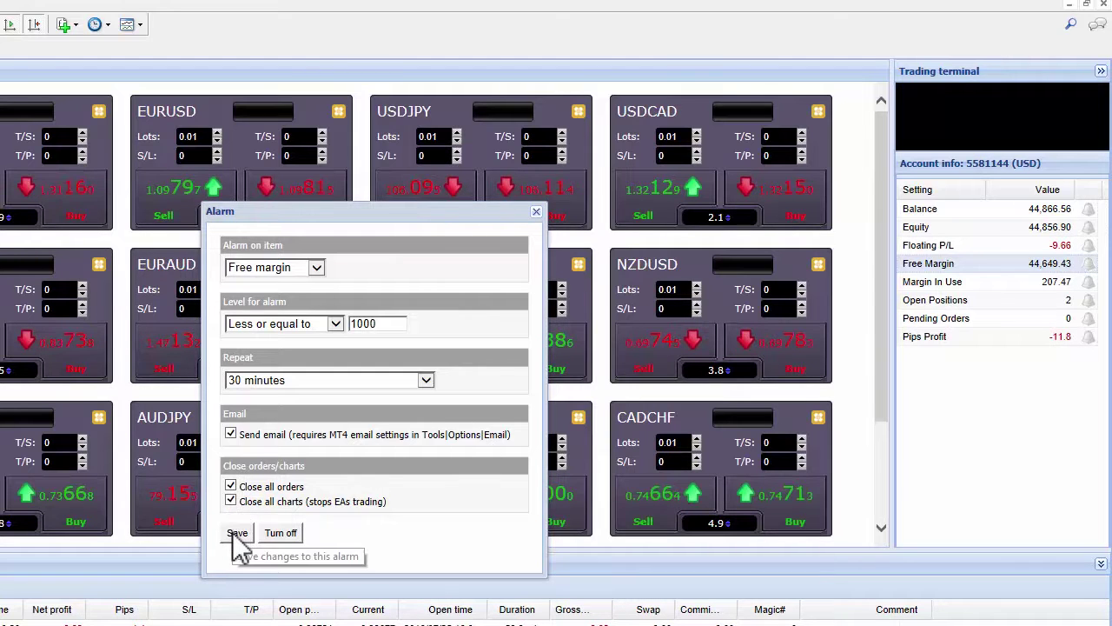
pyautogui.click(235, 534)
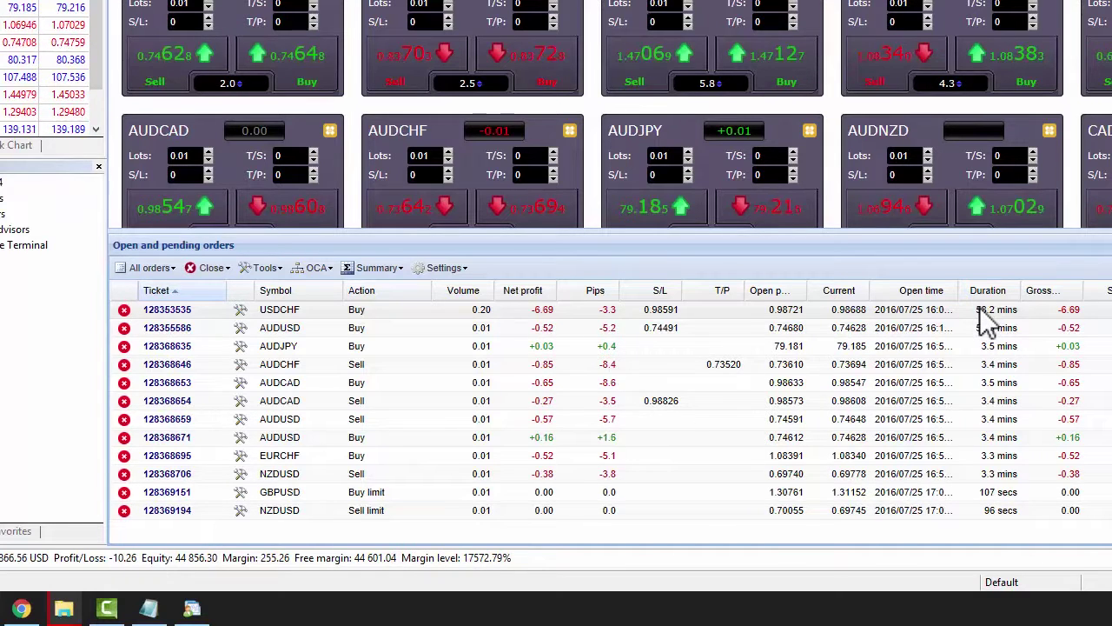
# Sort orders by net profit, highest first, and filter the list to pending orders
pyautogui.click(531, 291)
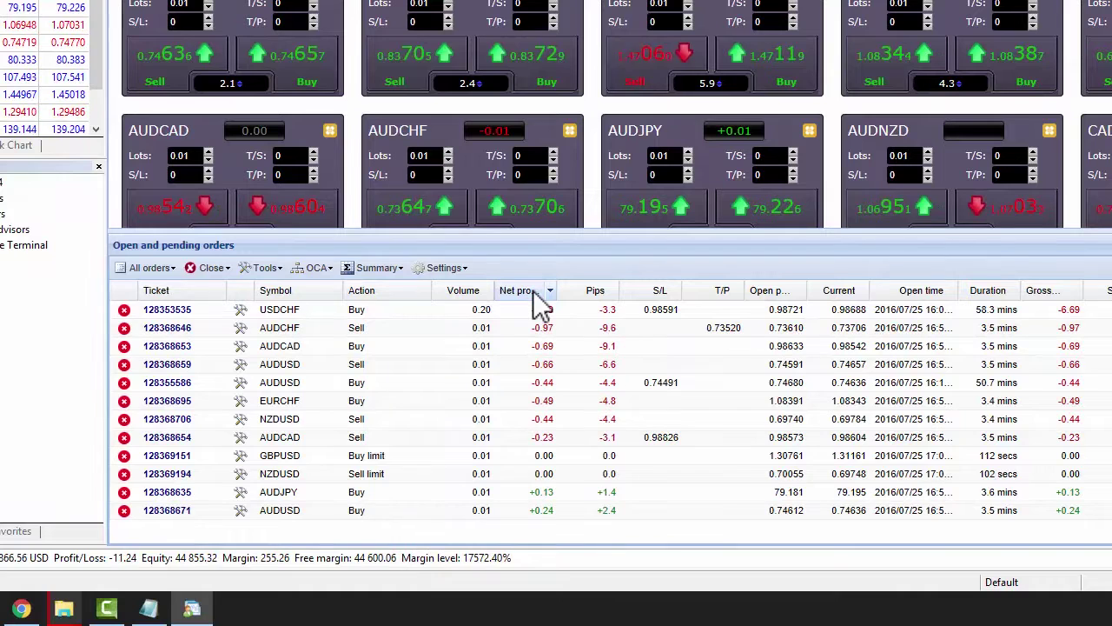
pyautogui.click(535, 292)
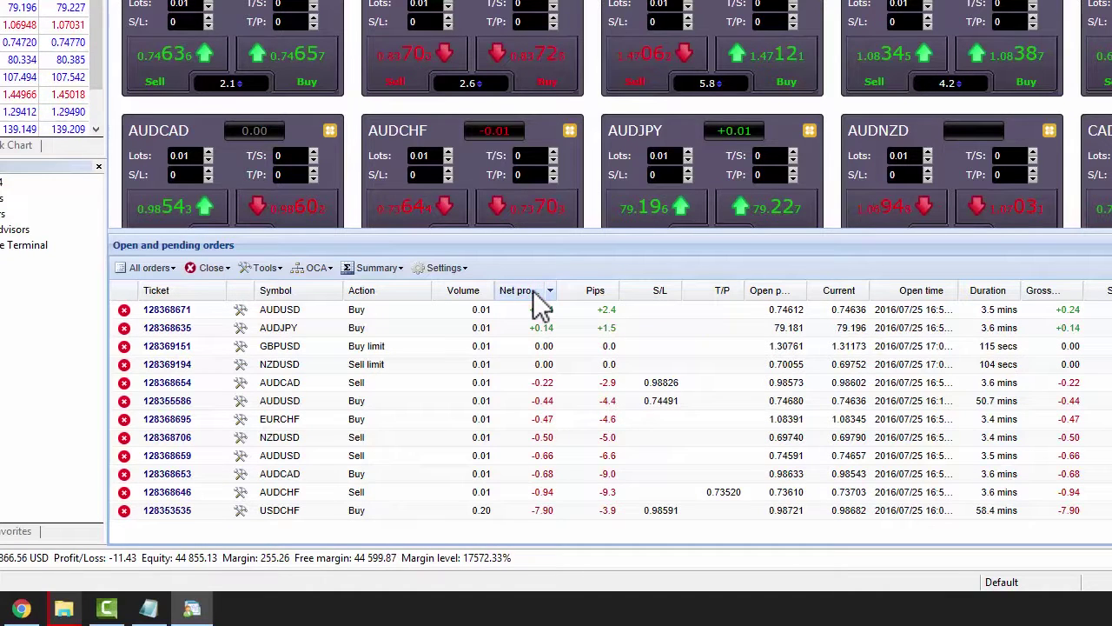
pyautogui.click(160, 278)
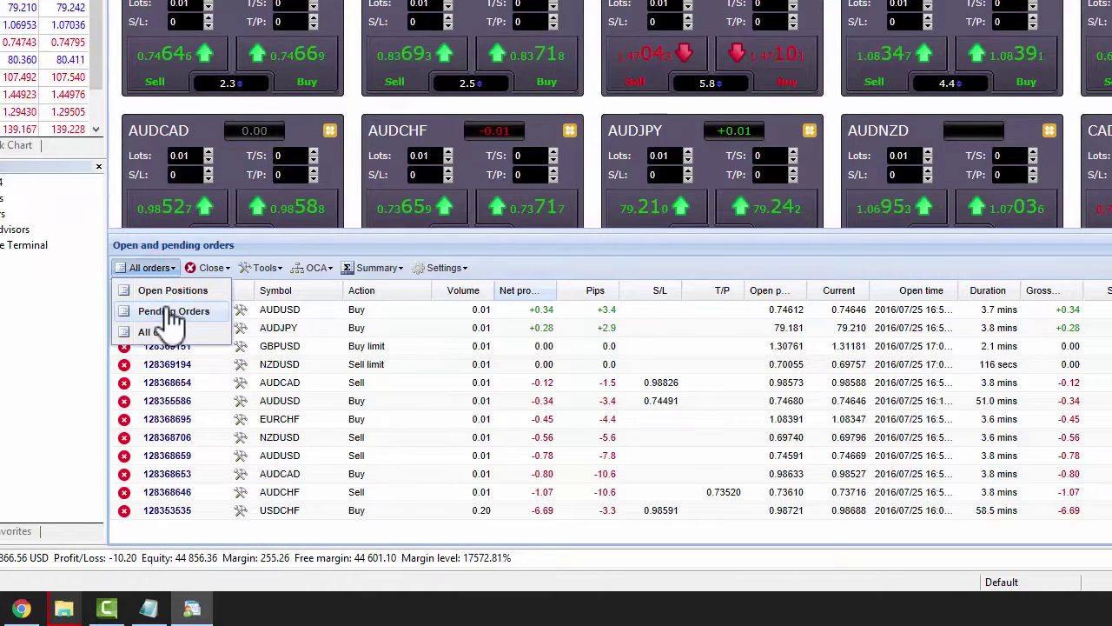
pyautogui.click(174, 313)
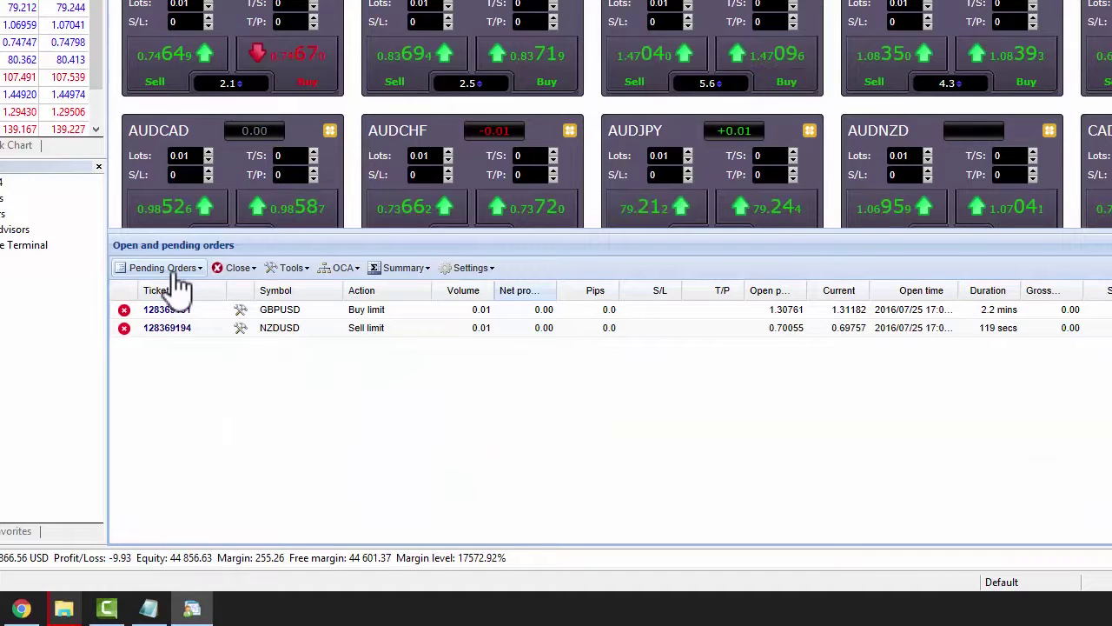
# Filter the list to open positions, then show all orders again
pyautogui.click(173, 269)
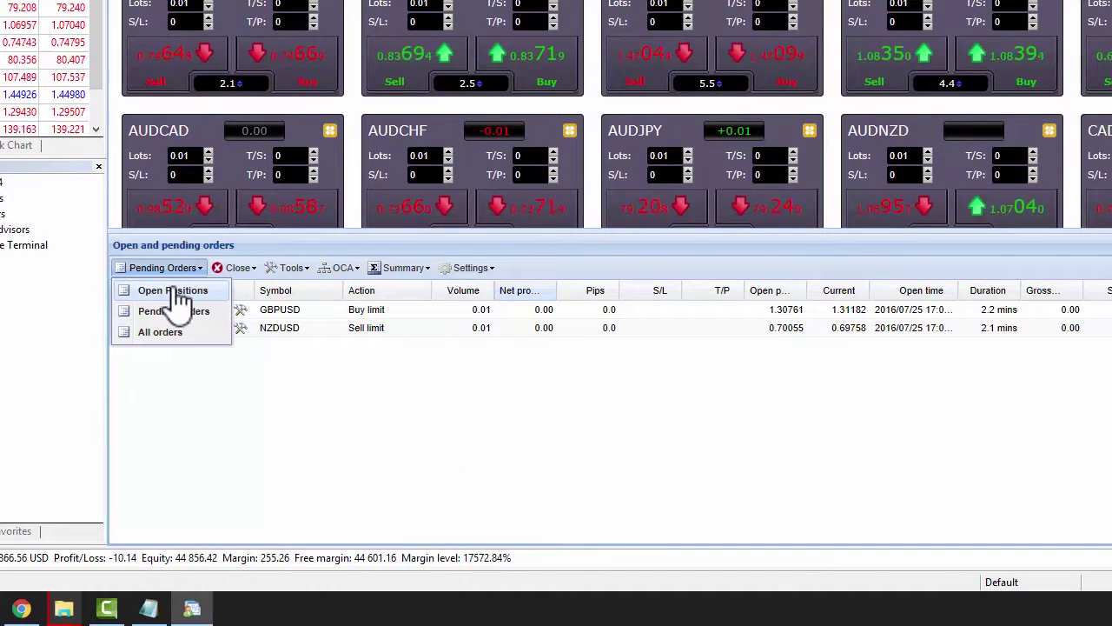
pyautogui.click(178, 295)
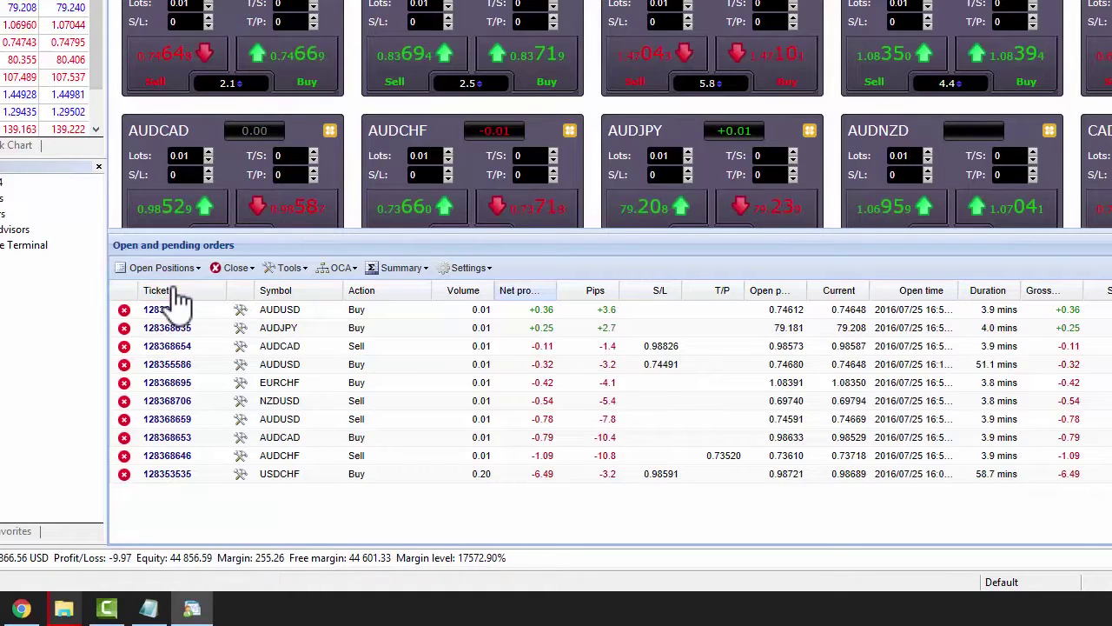
pyautogui.click(174, 270)
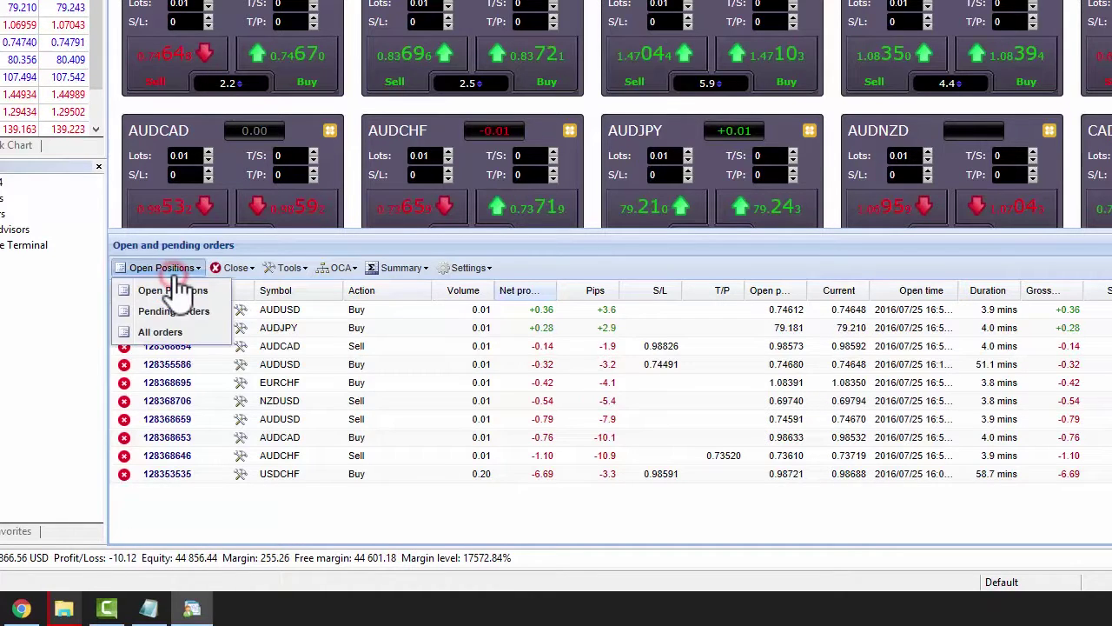
pyautogui.click(174, 331)
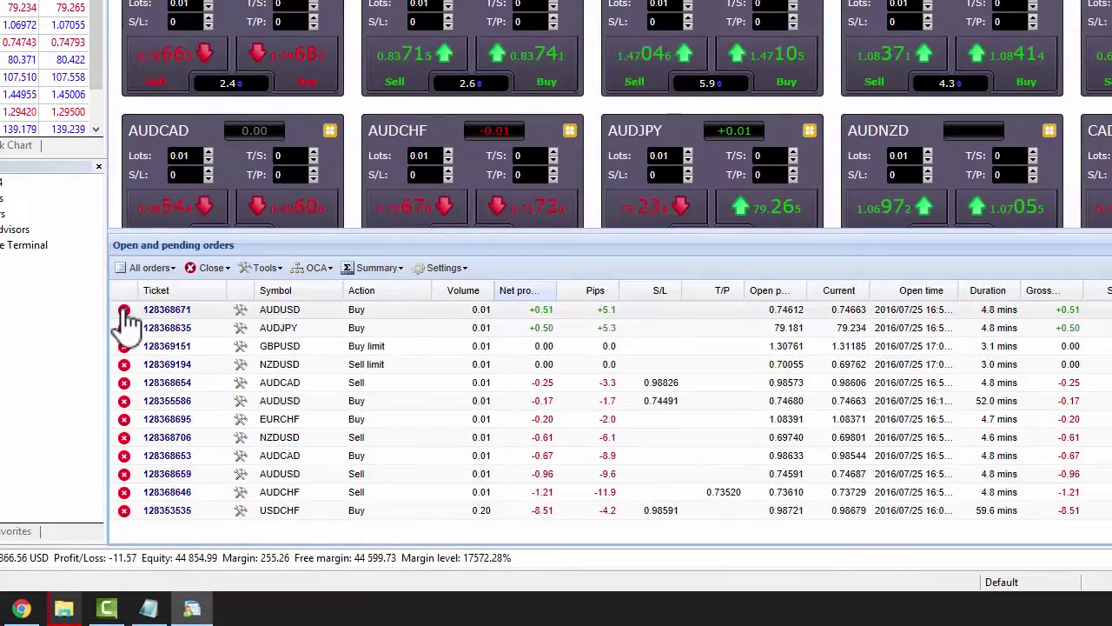
# Close AUDUSD order 128368671, delete the GBPUSD buy limit, and close all losing positions
pyautogui.click(124, 309)
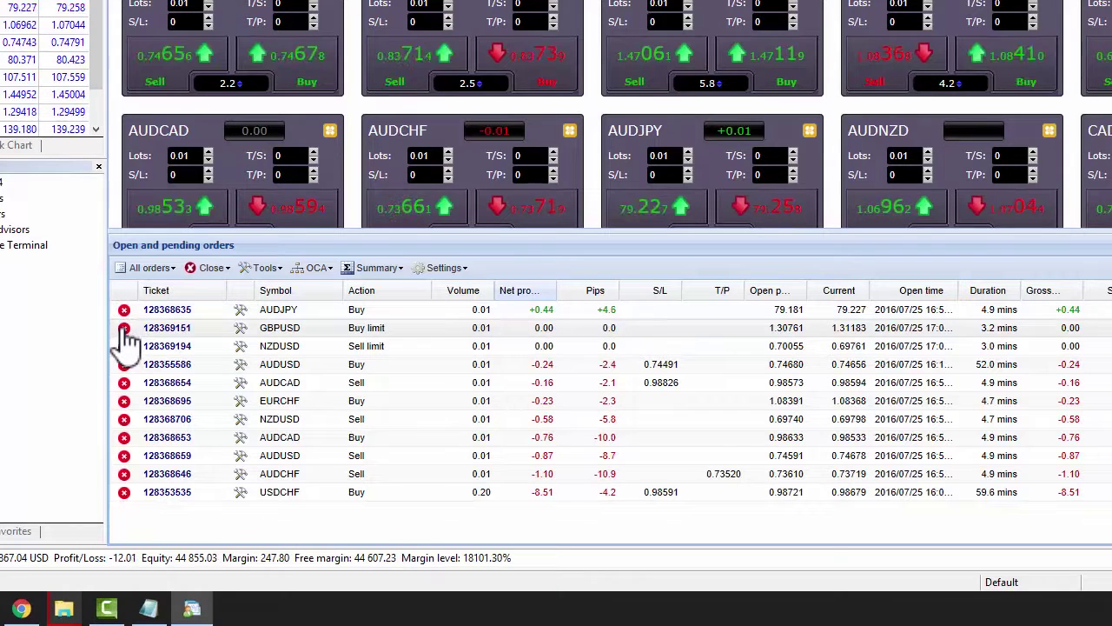
pyautogui.click(124, 327)
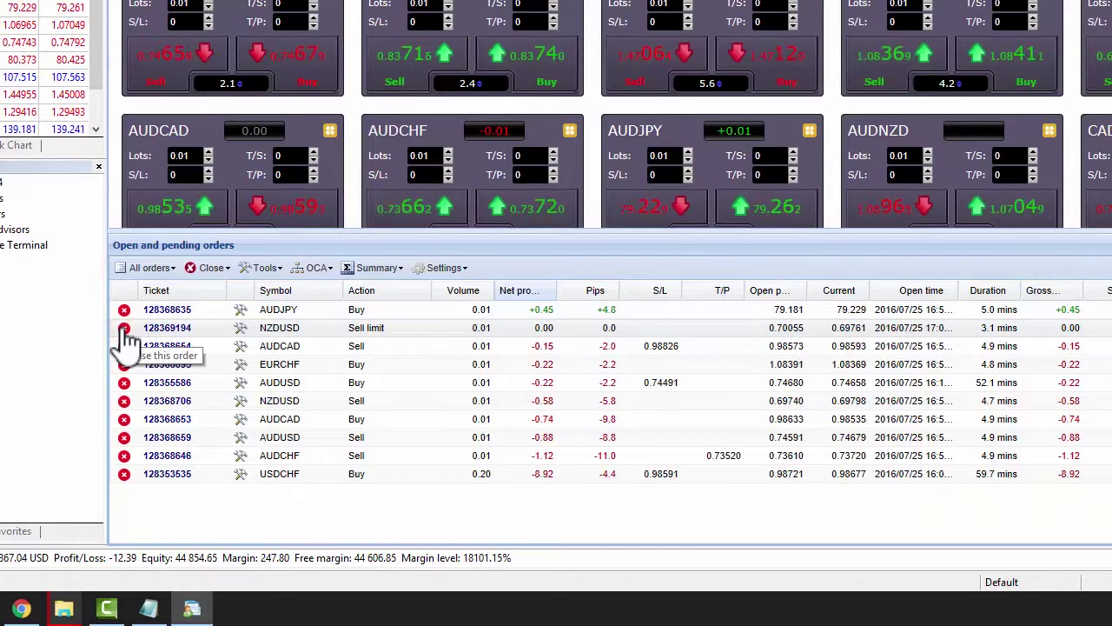
pyautogui.click(213, 271)
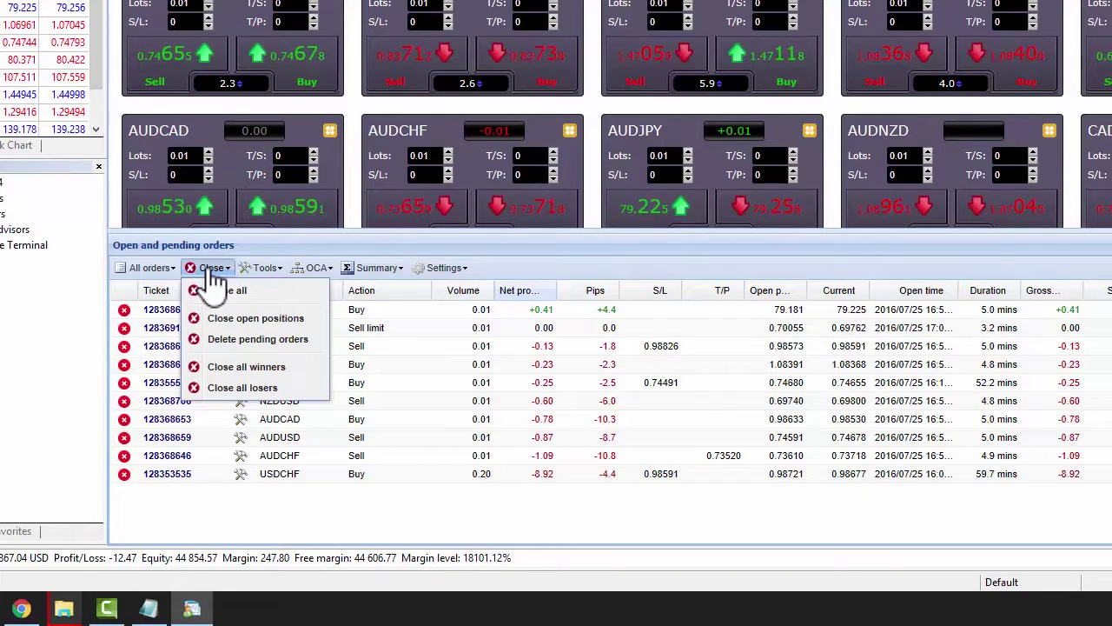
pyautogui.click(239, 391)
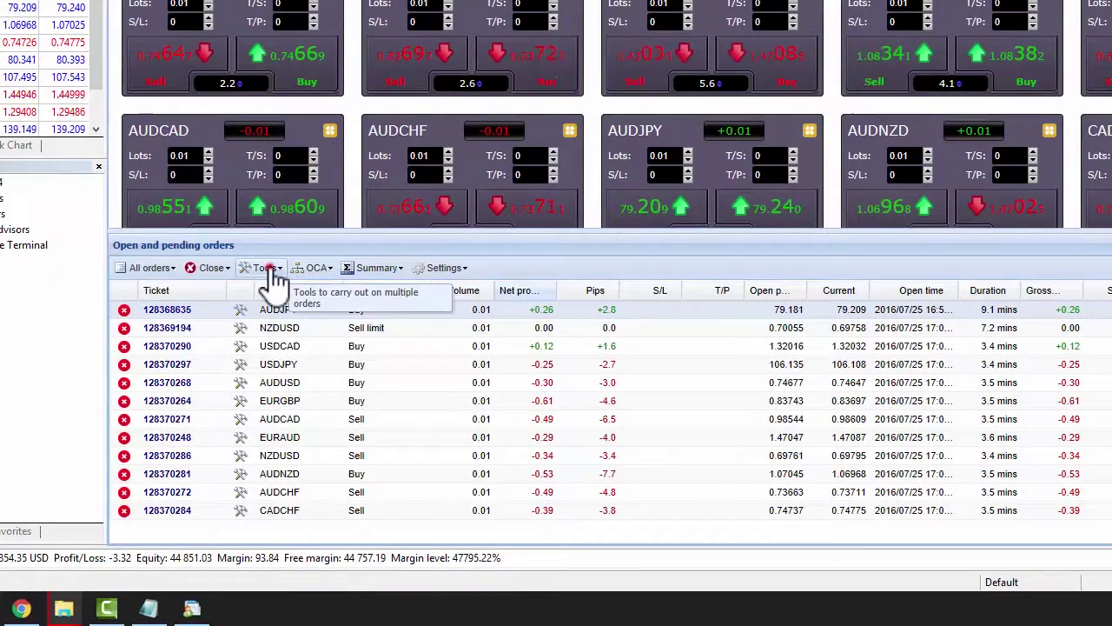
# Show the bulk Tools menu for all orders, with its partial-close pip choices
pyautogui.click(259, 293)
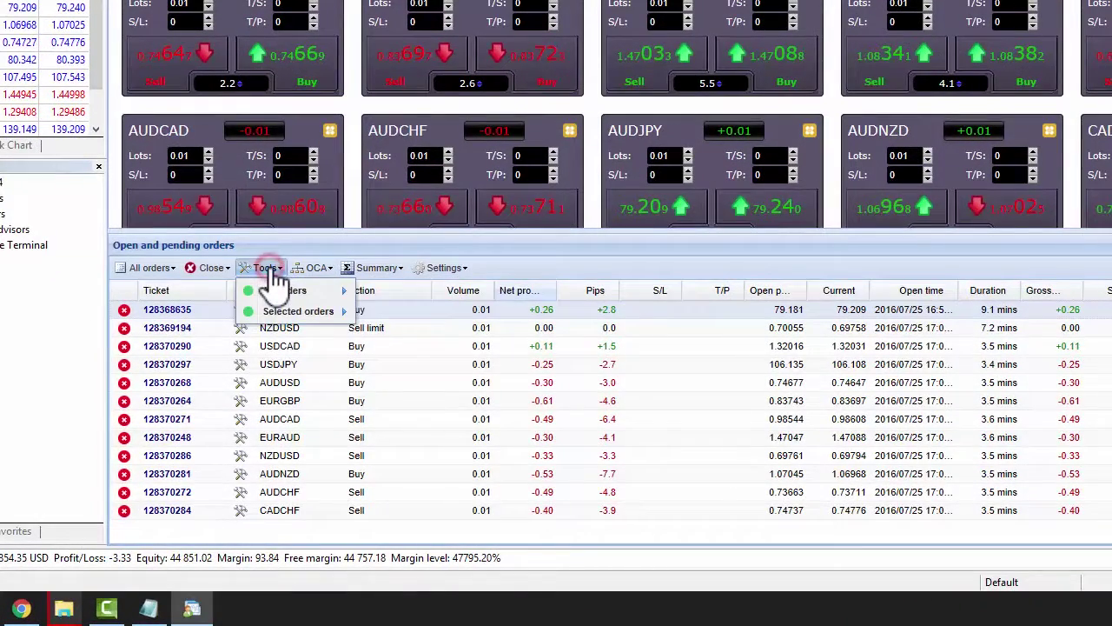
pyautogui.moveTo(284, 290)
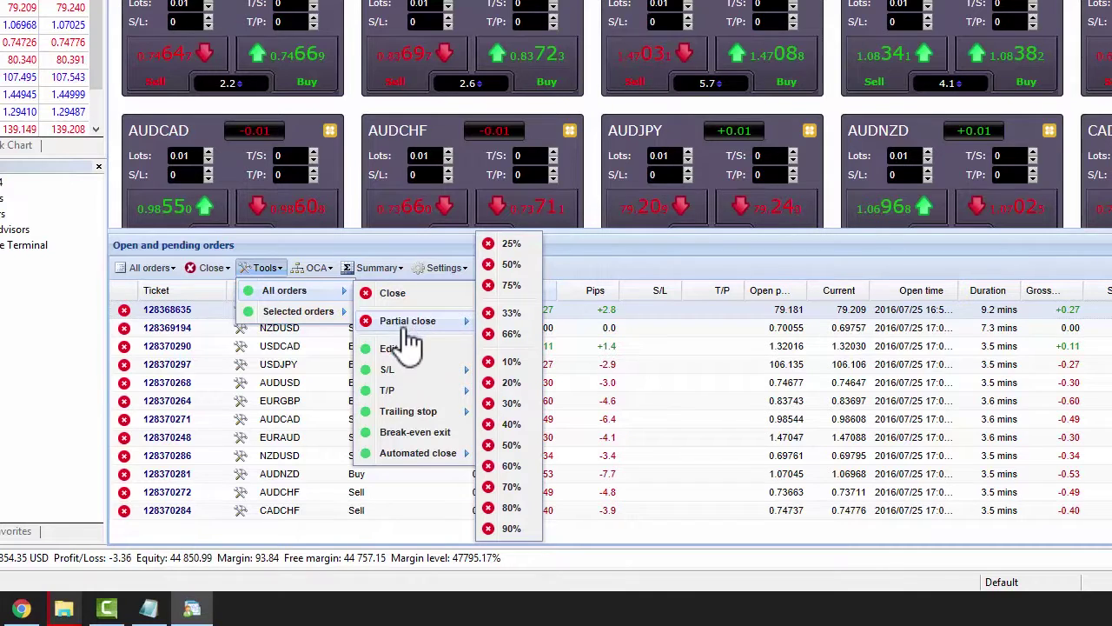
pyautogui.moveTo(407, 320)
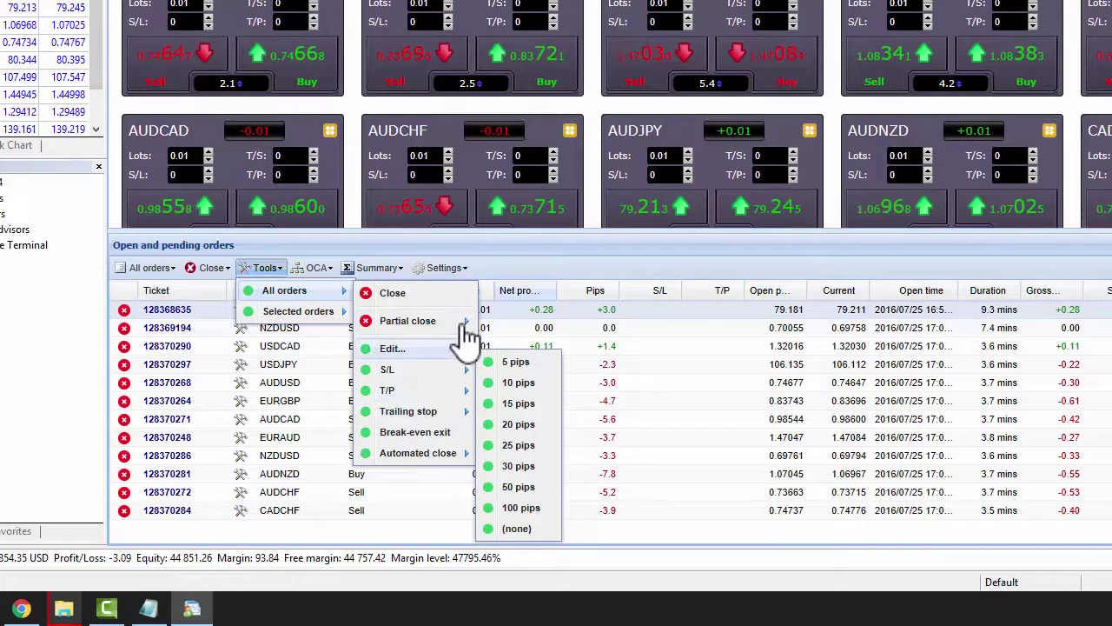
pyautogui.click(490, 243)
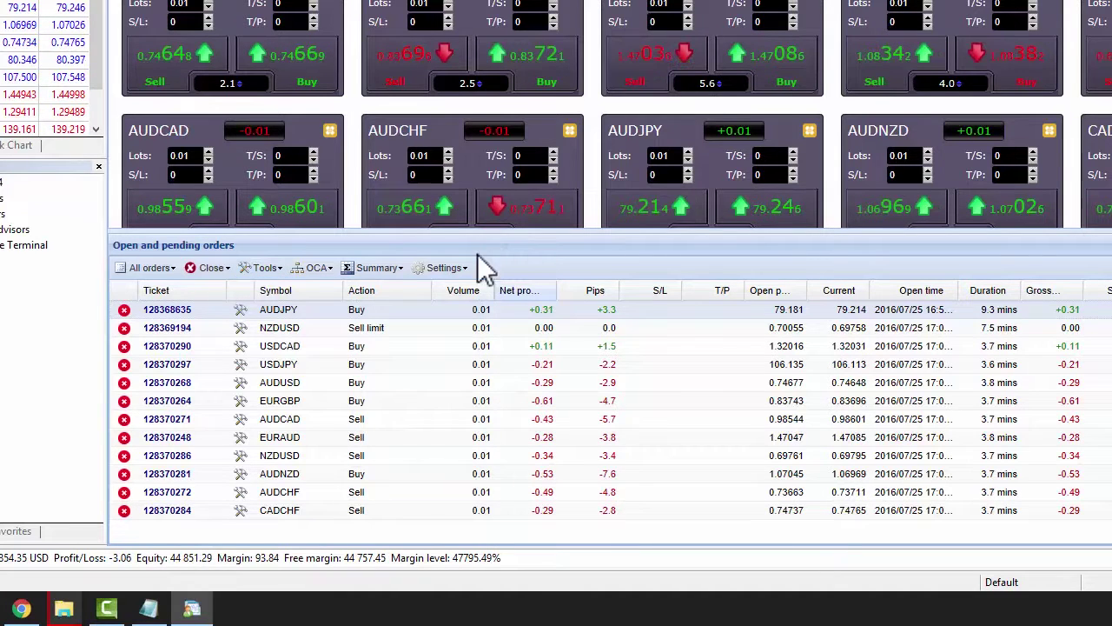
pyautogui.click(240, 420)
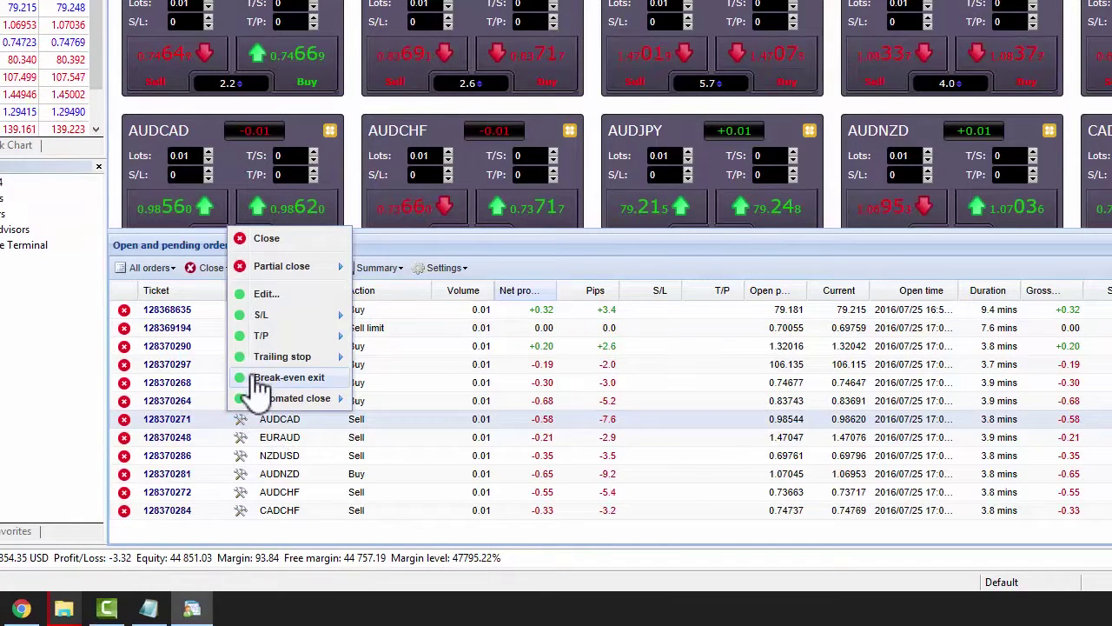
pyautogui.moveTo(261, 335)
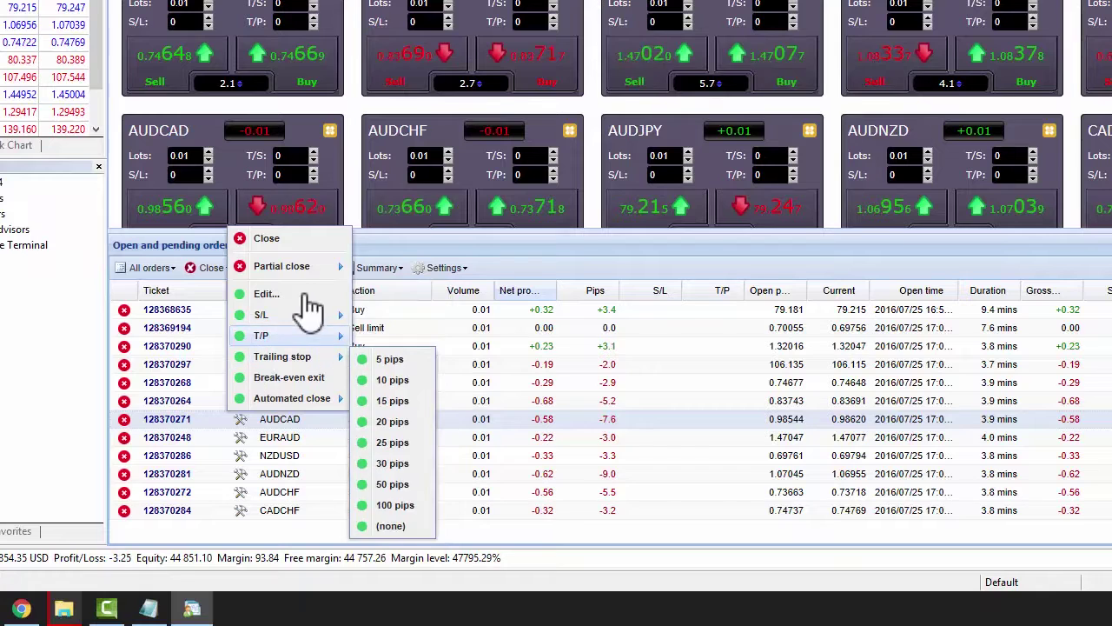
pyautogui.moveTo(281, 266)
pyautogui.click(452, 242)
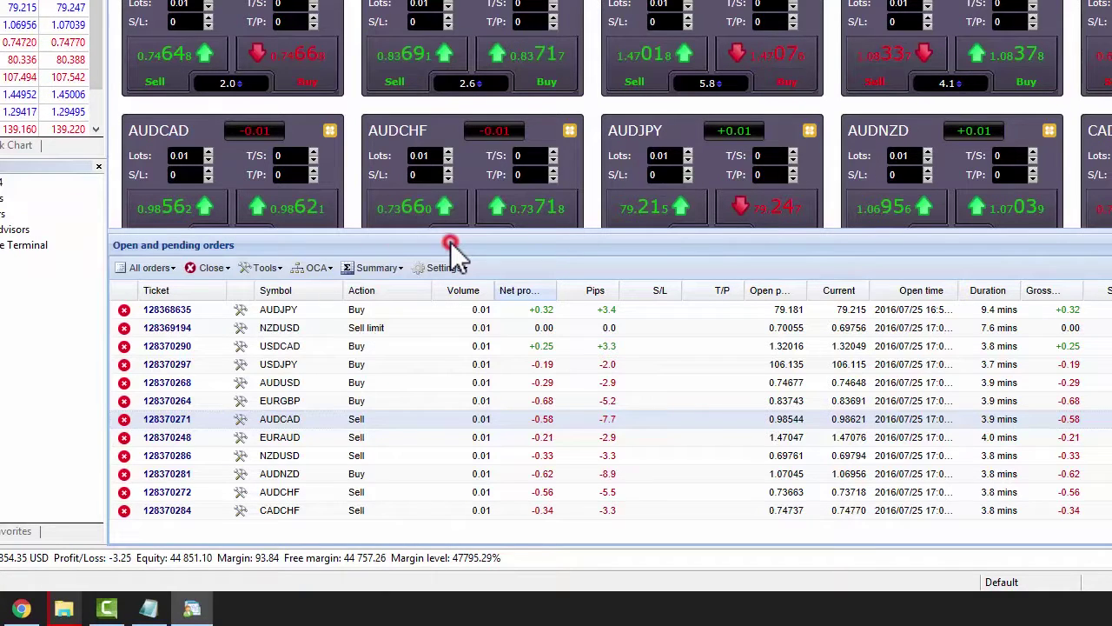
pyautogui.click(276, 271)
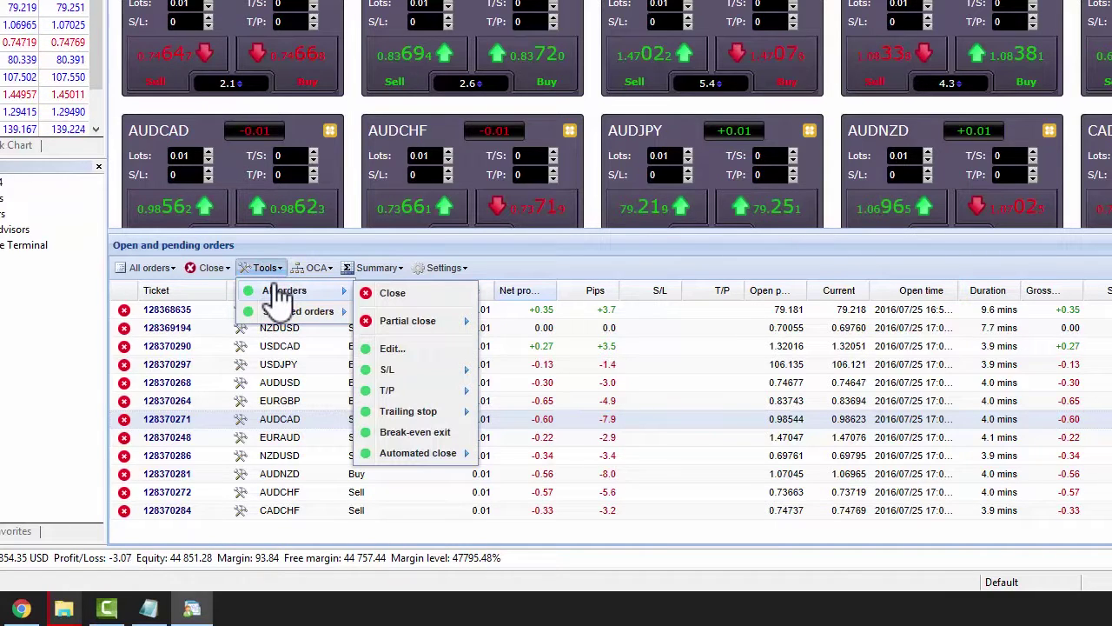
pyautogui.click(345, 245)
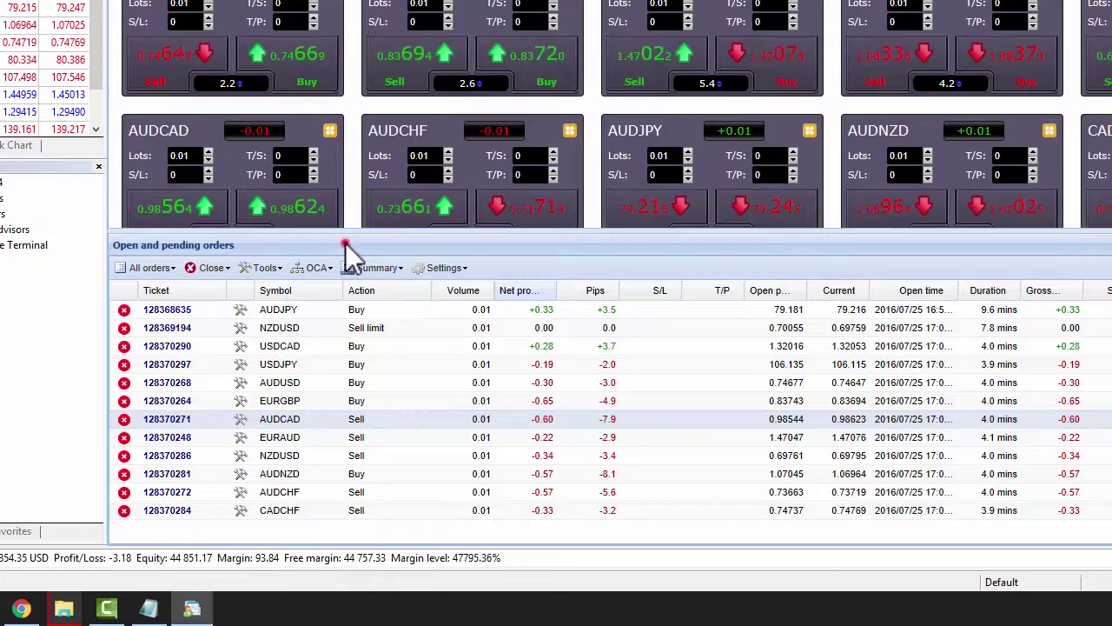
# Select AUDJPY through NZDUSD, toggle AUDCAD, AUDUSD, USDCAD, AUDCHF and CADCHF, then apply a 30-pip stop loss
pyautogui.click(315, 308)
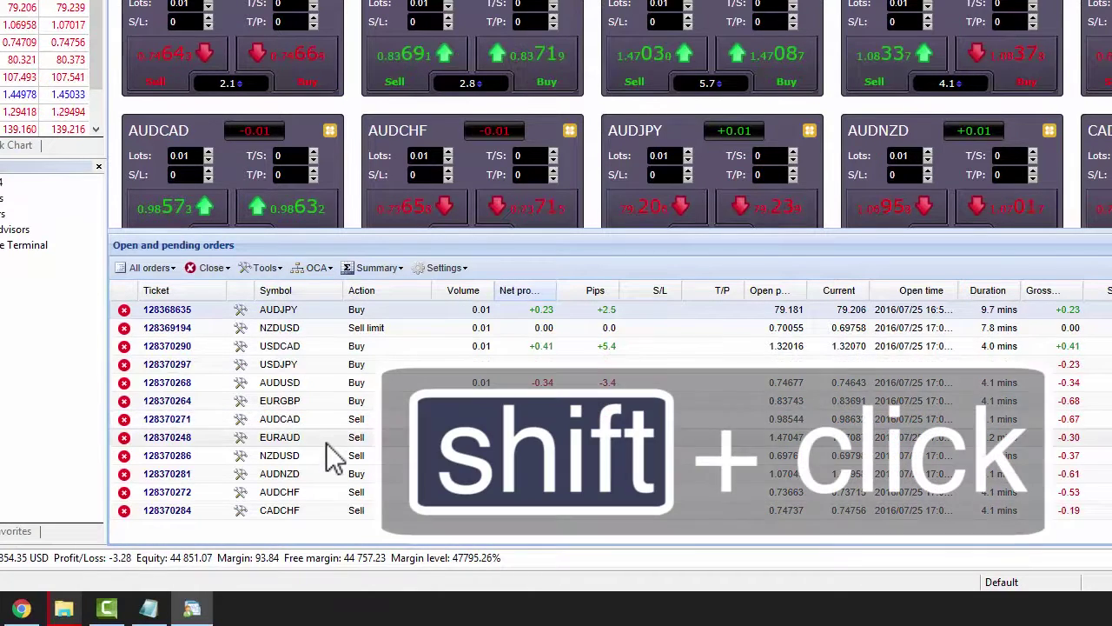
pyautogui.keyDown('shift'); pyautogui.click(329, 450); pyautogui.keyUp('shift')
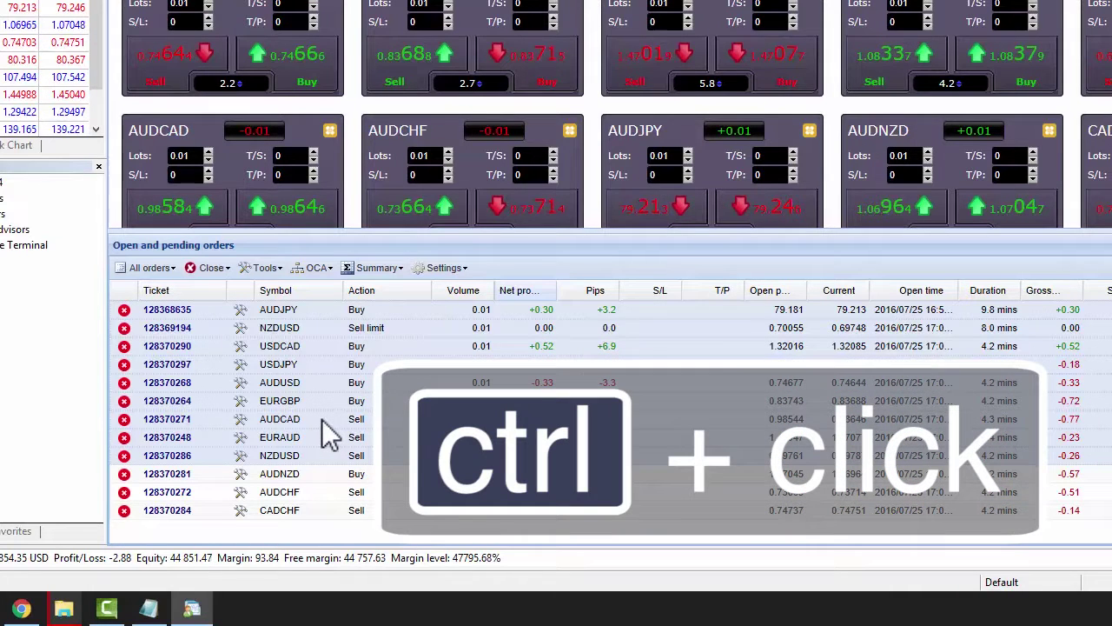
pyautogui.keyDown('ctrl'); pyautogui.click(321, 419); pyautogui.keyUp('ctrl')
pyautogui.keyDown('ctrl'); pyautogui.click(326, 380); pyautogui.keyUp('ctrl')
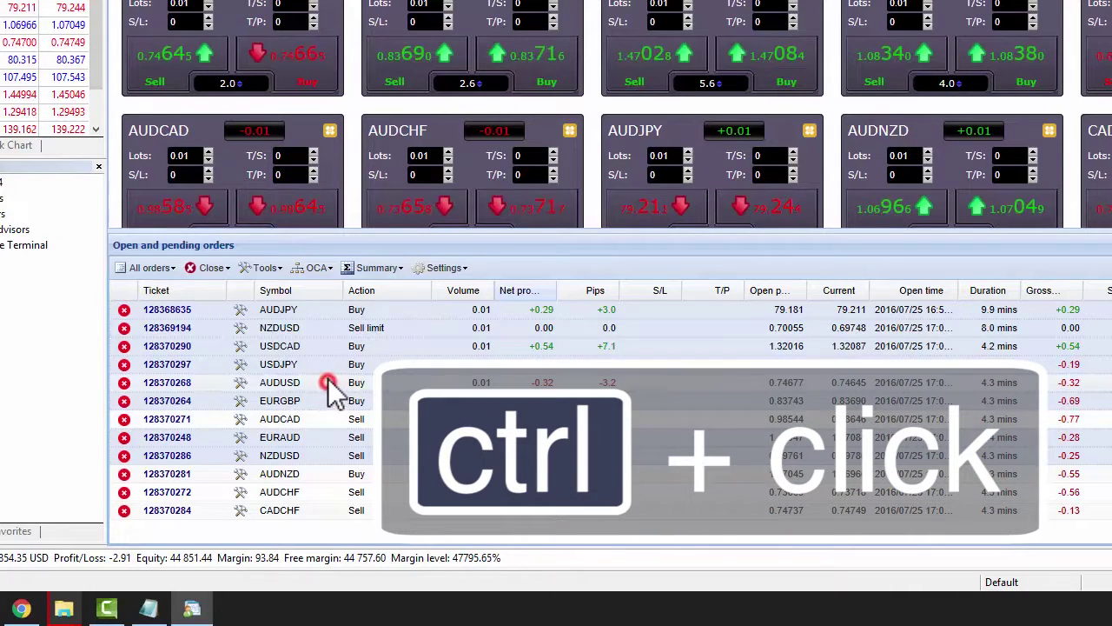
pyautogui.keyDown('ctrl'); pyautogui.click(323, 348); pyautogui.keyUp('ctrl')
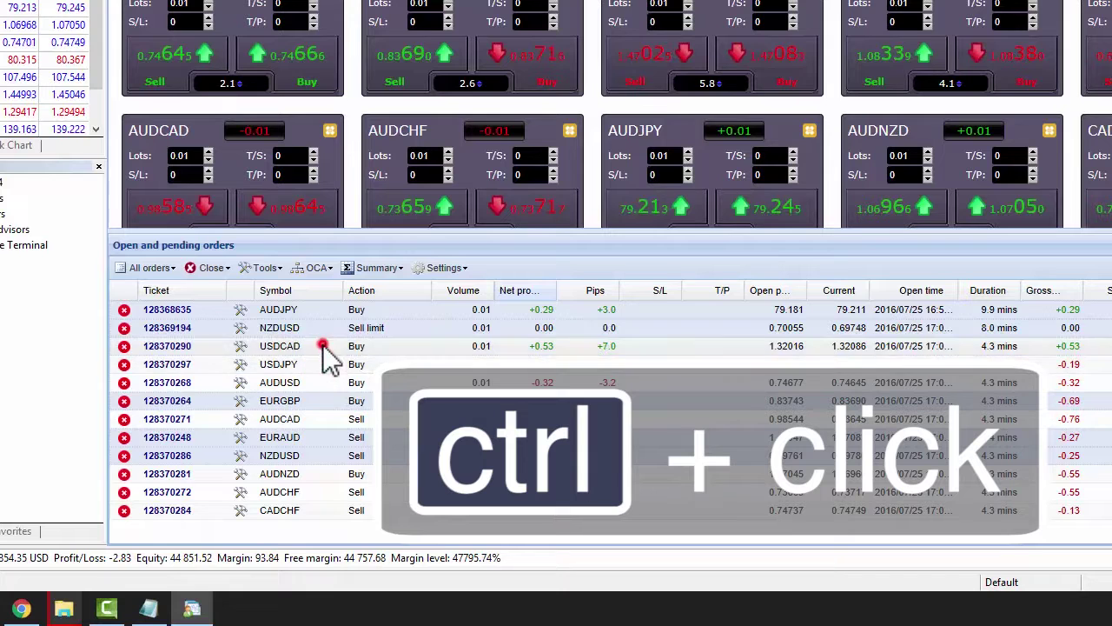
pyautogui.keyDown('ctrl'); pyautogui.click(341, 488); pyautogui.keyUp('ctrl')
pyautogui.keyDown('ctrl'); pyautogui.click(339, 513); pyautogui.keyUp('ctrl')
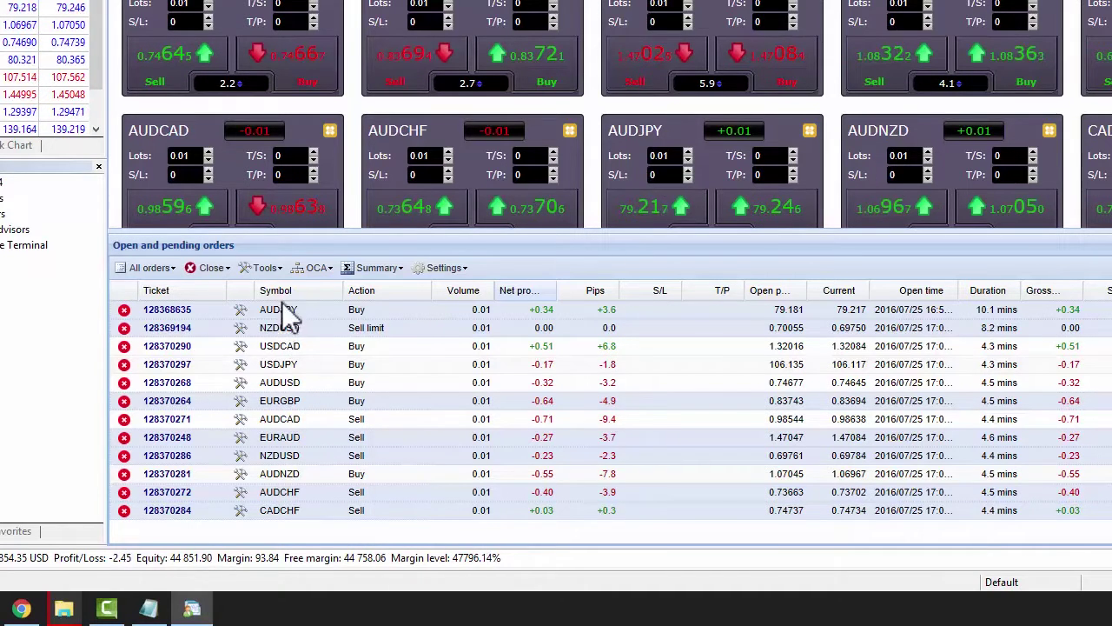
pyautogui.click(274, 272)
pyautogui.moveTo(298, 311)
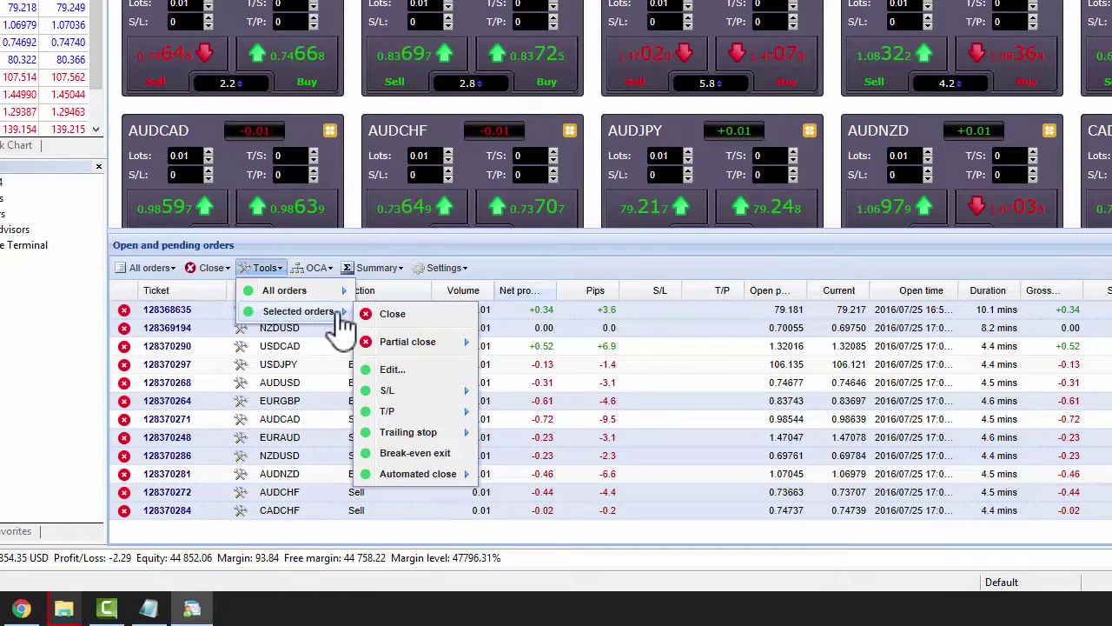
pyautogui.moveTo(388, 390)
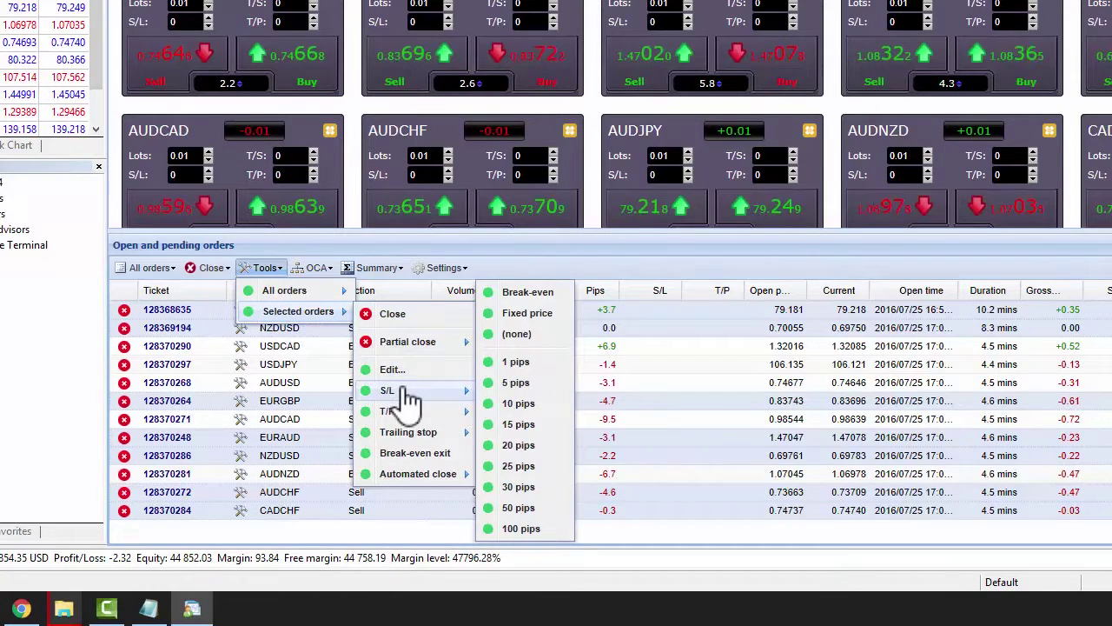
pyautogui.click(518, 489)
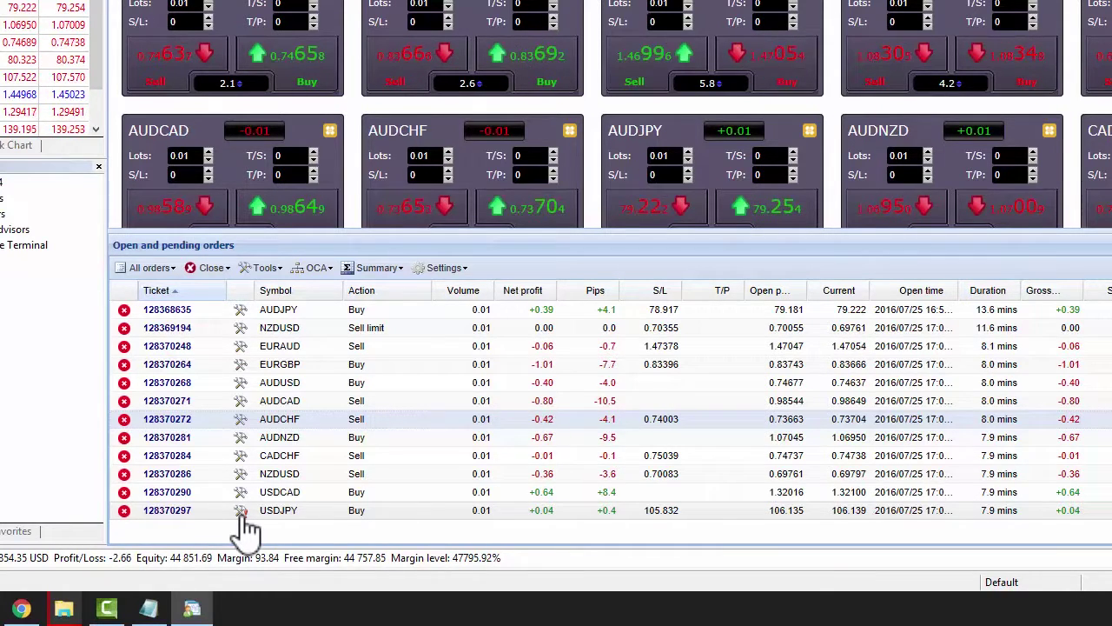
# View the USDJPY order's tasks in progress, showing its 30-pip trailing stop
pyautogui.rightClick(245, 523)
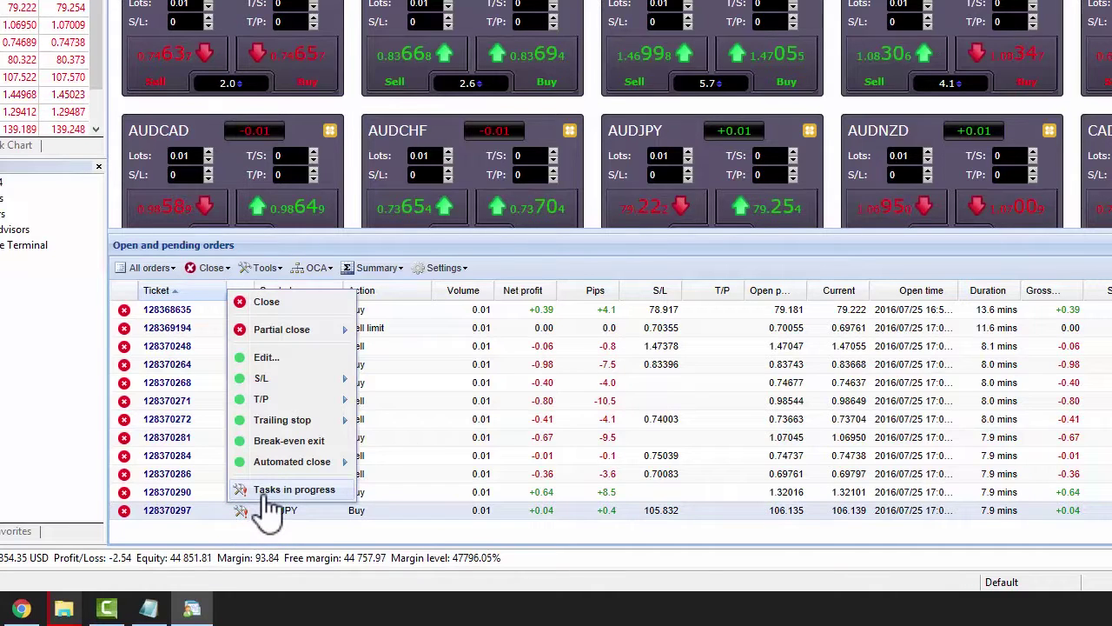
pyautogui.click(269, 492)
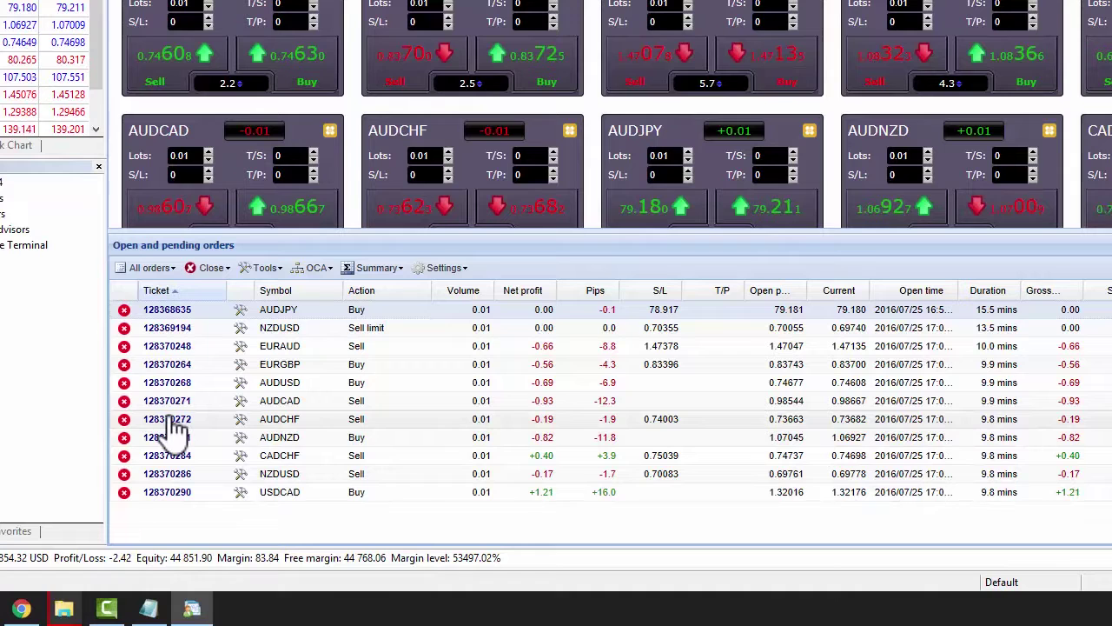
# Give the AUDCHF sell order a 45-pip stop loss at 0.74067 via its edit popup
pyautogui.rightClick(230, 419)
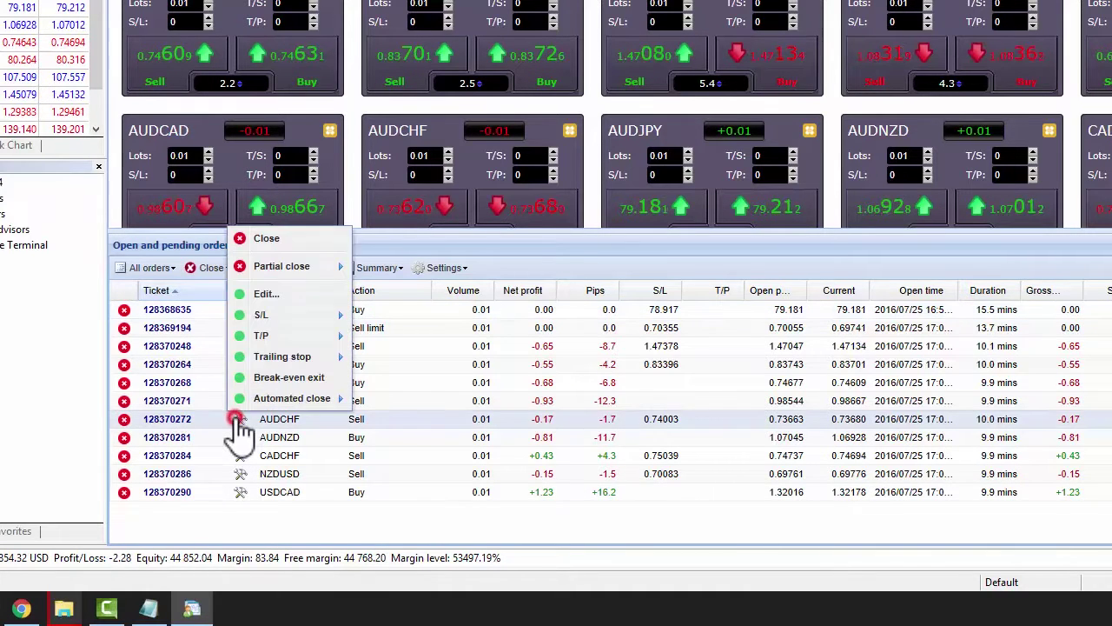
pyautogui.click(304, 300)
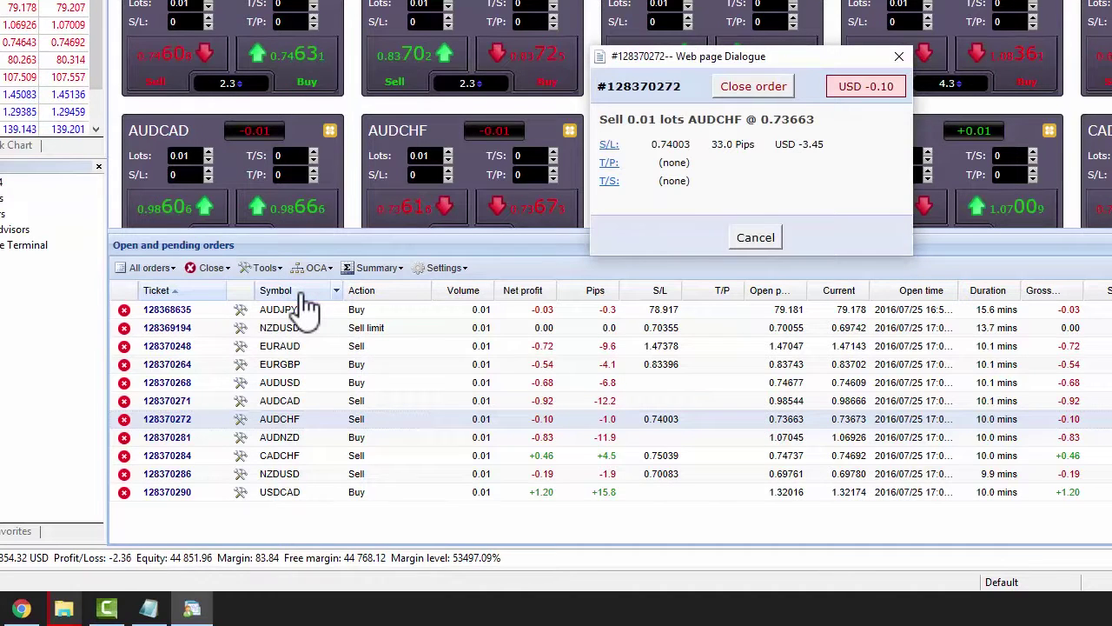
pyautogui.click(609, 145)
pyautogui.click(630, 143)
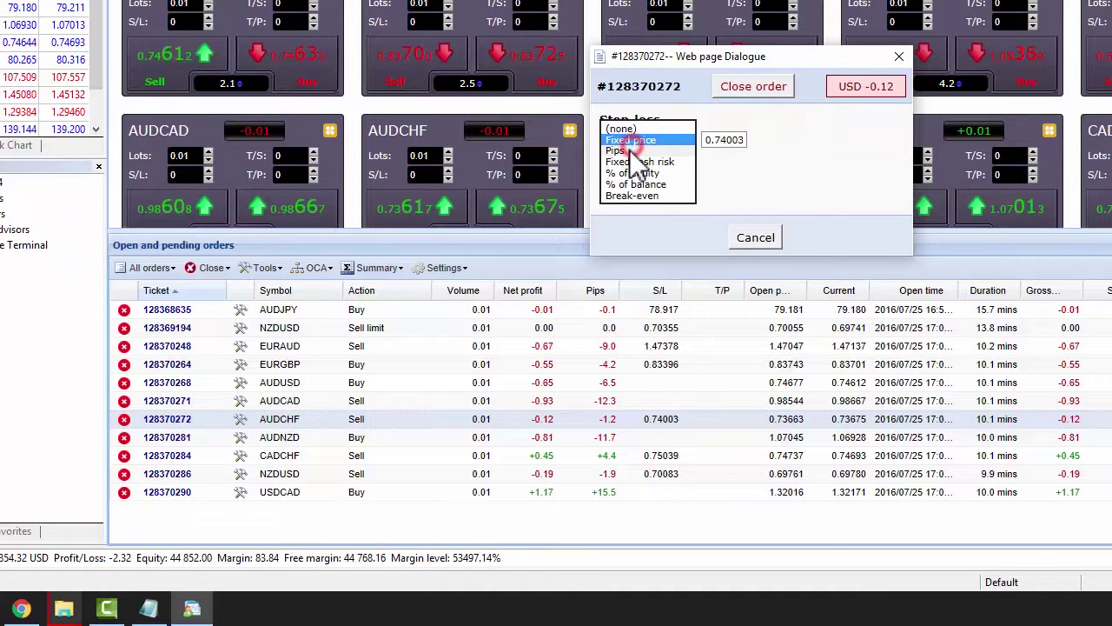
pyautogui.click(710, 142)
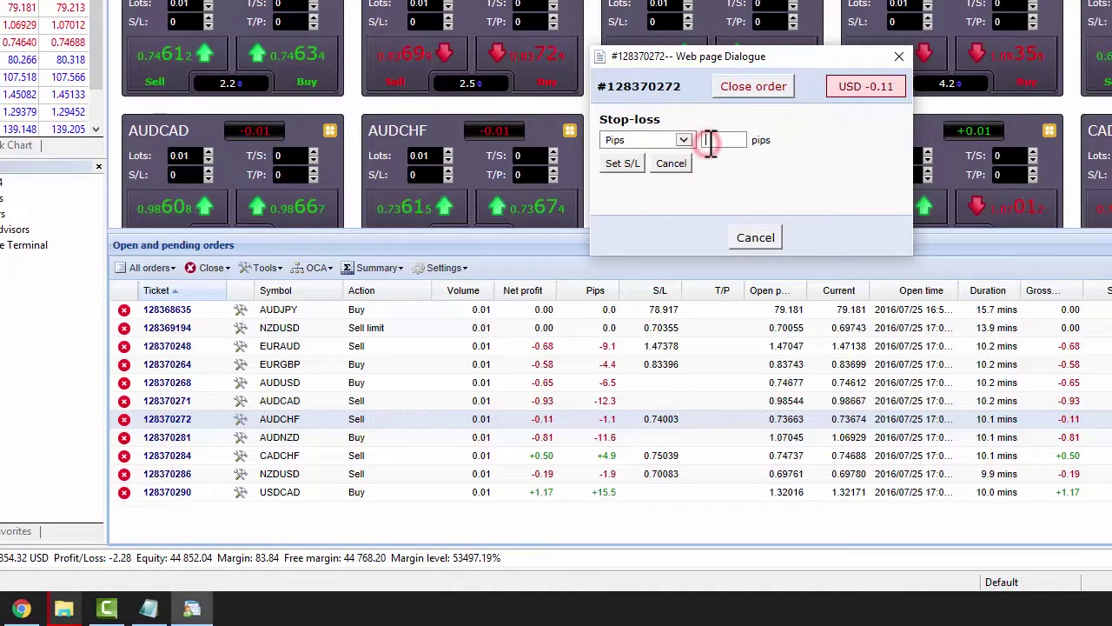
pyautogui.write('45')
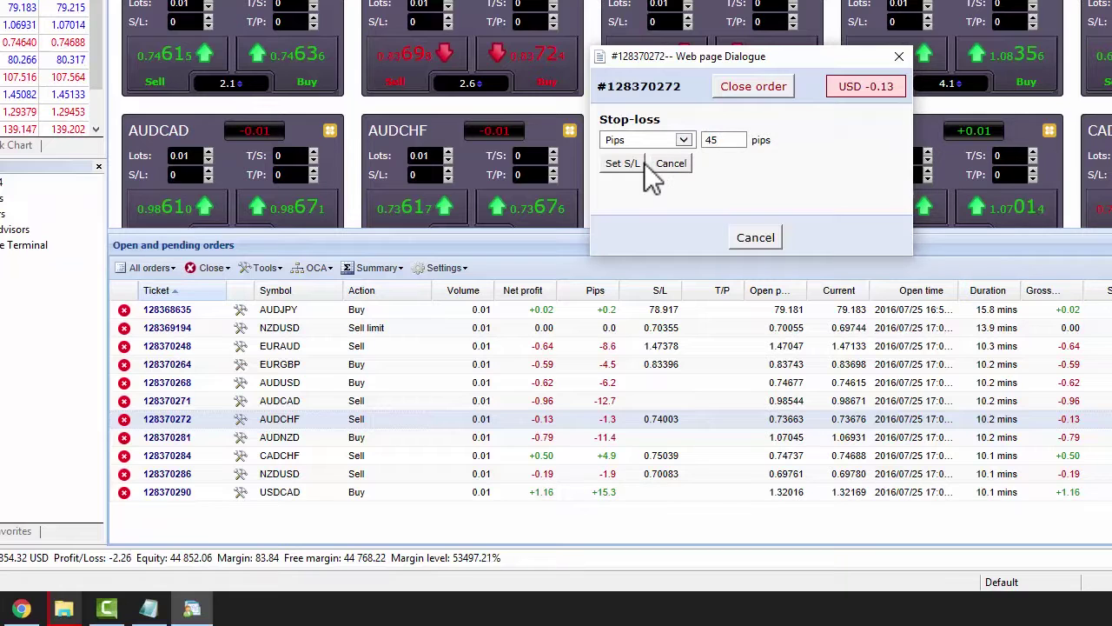
pyautogui.click(630, 164)
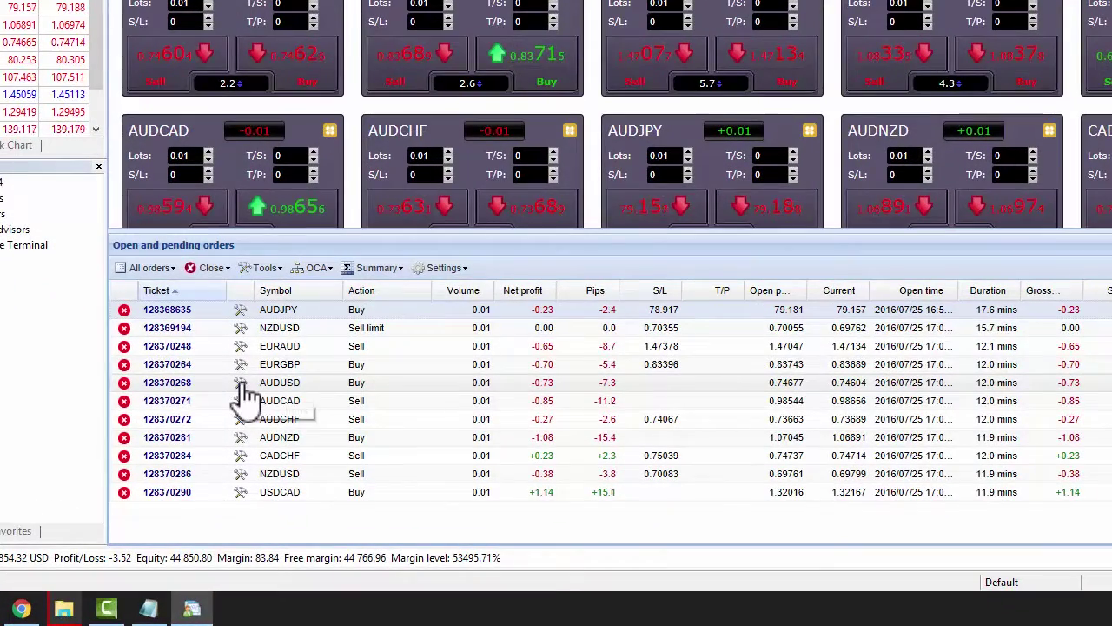
# Create an automated close for the AUDUSD buy with a pips-threshold rule, then add a second rule
pyautogui.click(242, 385)
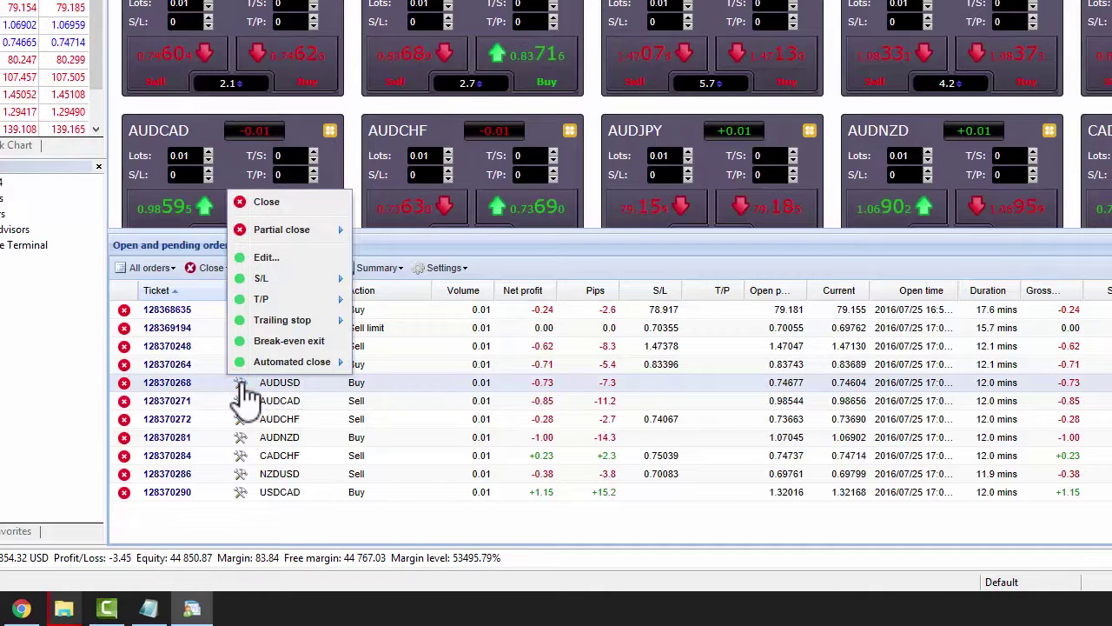
pyautogui.moveTo(292, 361)
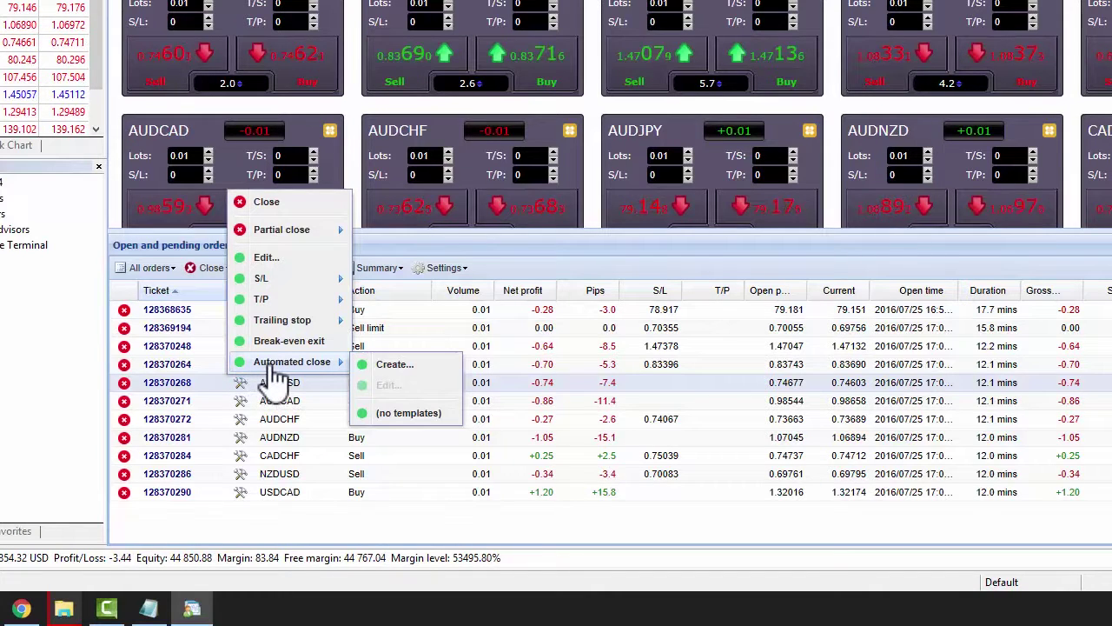
pyautogui.click(389, 364)
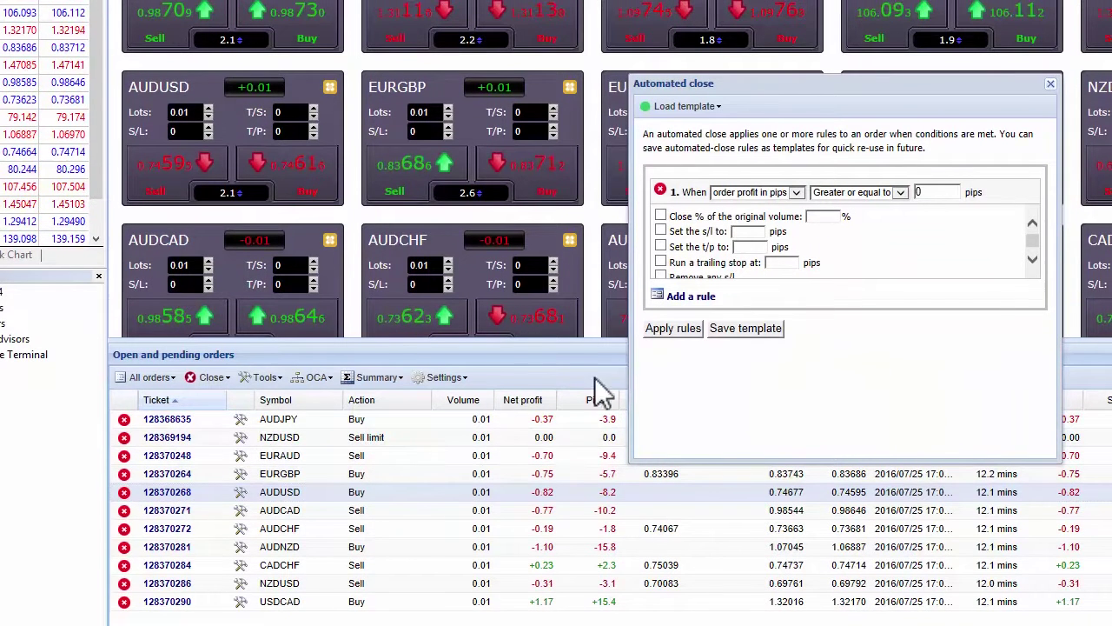
pyautogui.click(940, 193)
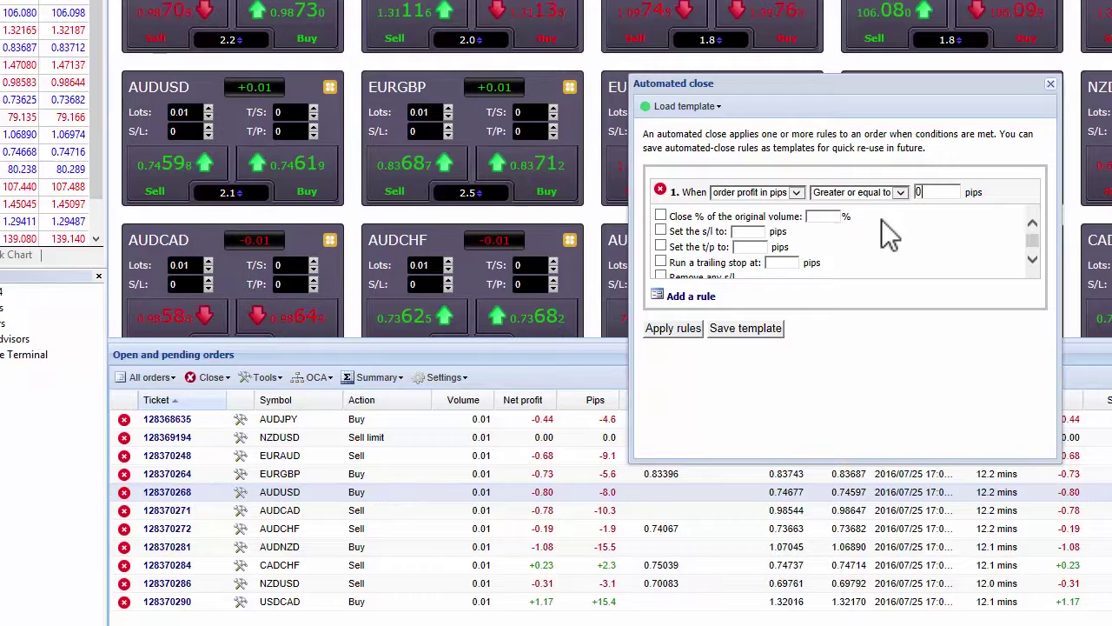
pyautogui.click(1032, 261)
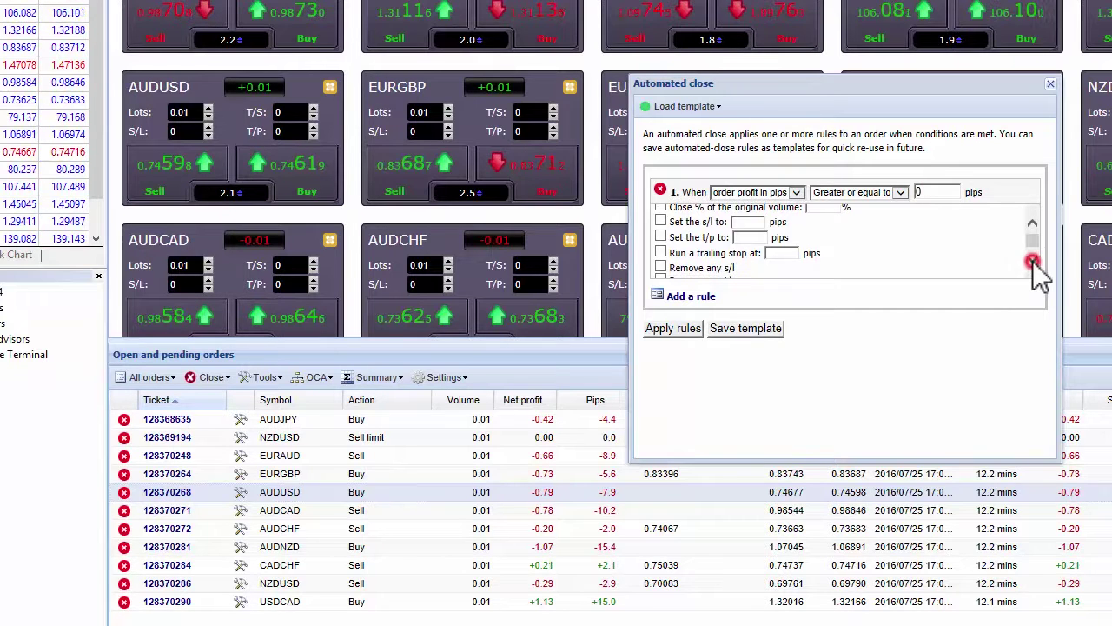
pyautogui.click(1033, 247)
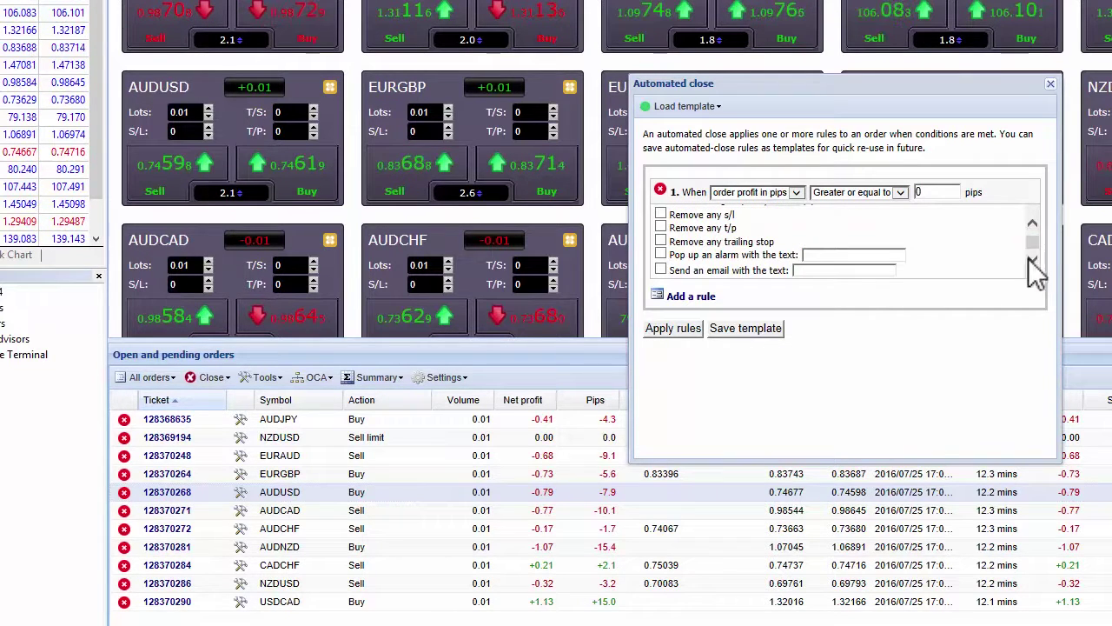
pyautogui.click(706, 297)
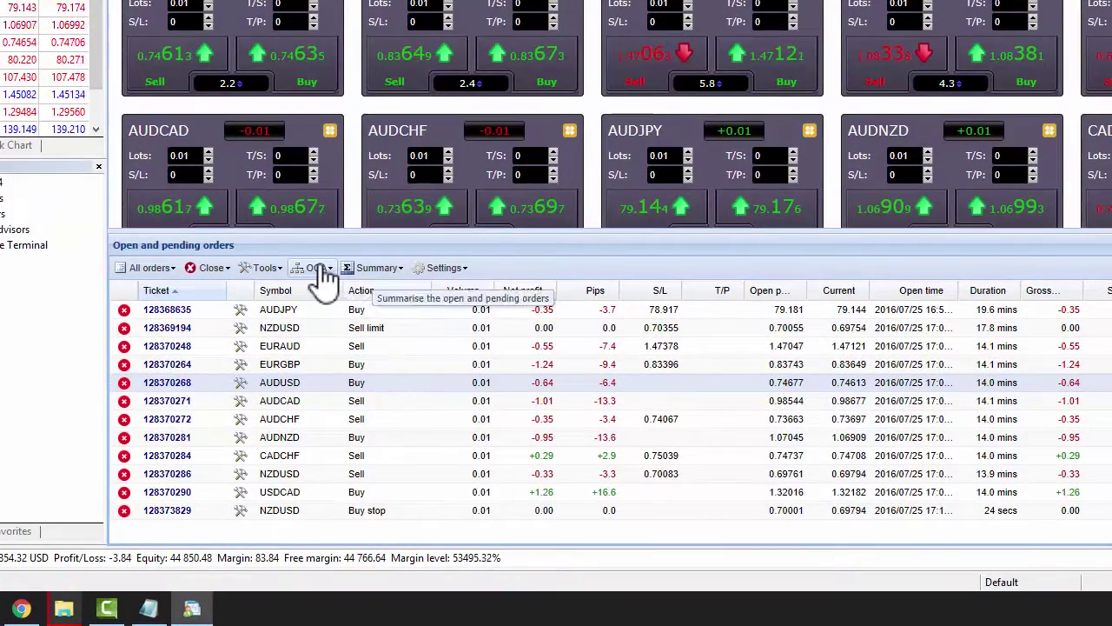
# Link the NZDUSD sell limit and buy stop orders in a one-cancels-all group named 'NZD'
pyautogui.click(318, 269)
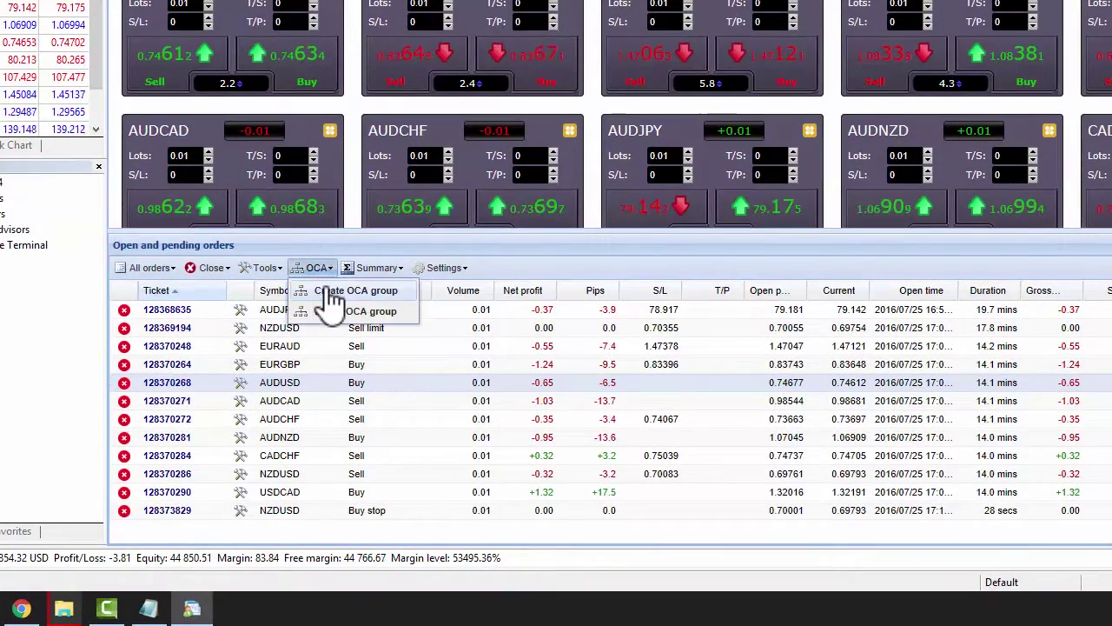
pyautogui.click(330, 292)
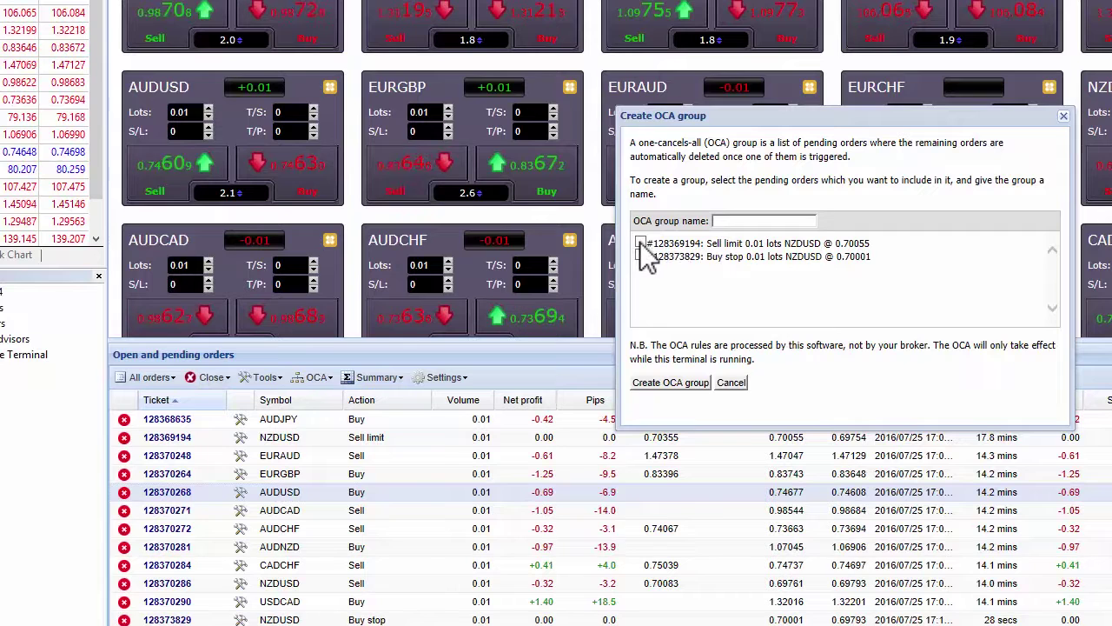
pyautogui.click(640, 244)
pyautogui.click(640, 256)
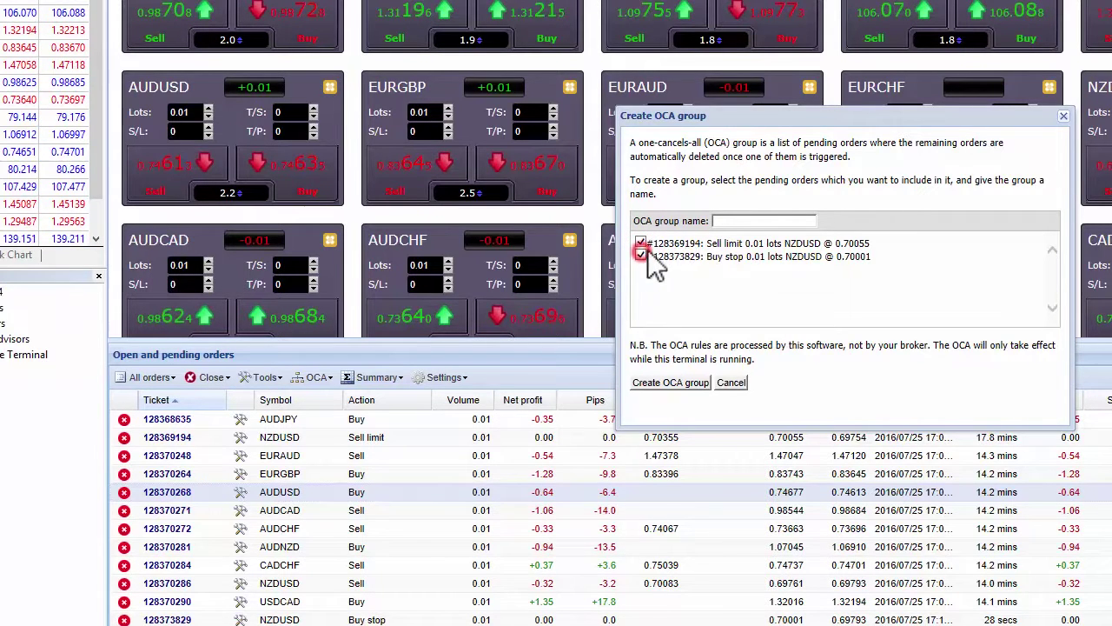
pyautogui.click(726, 221)
pyautogui.write('N')
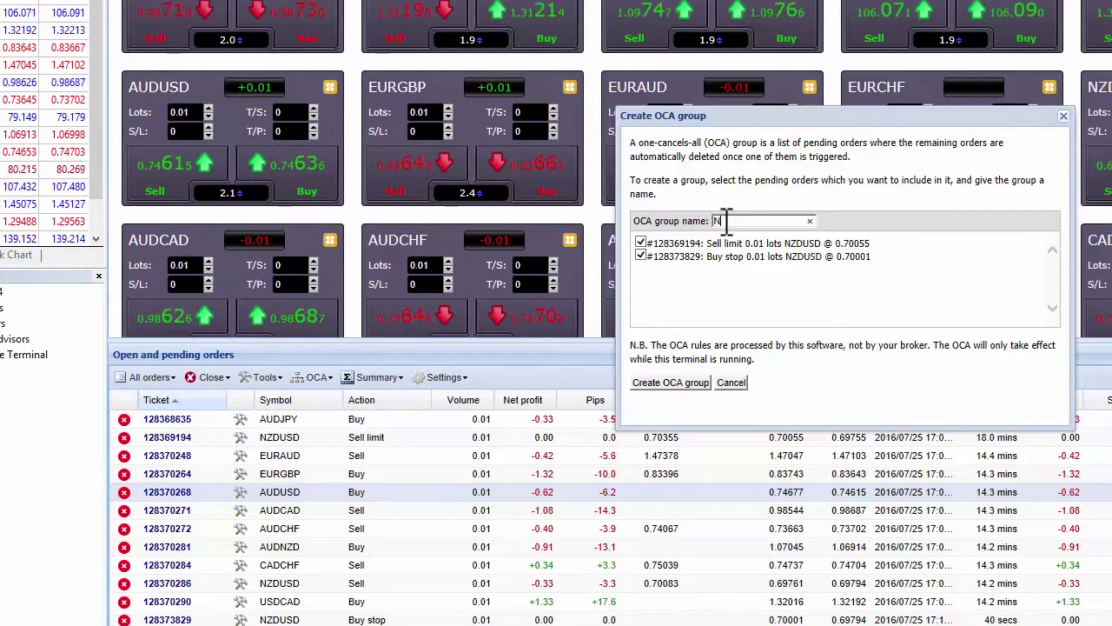
pyautogui.write('ZD')
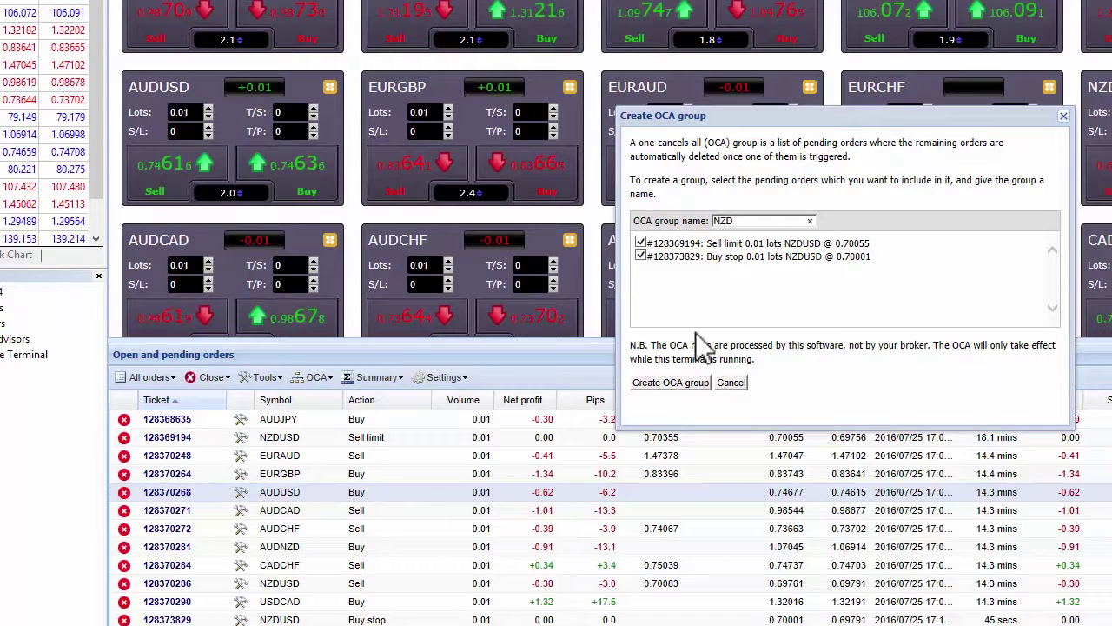
pyautogui.click(671, 384)
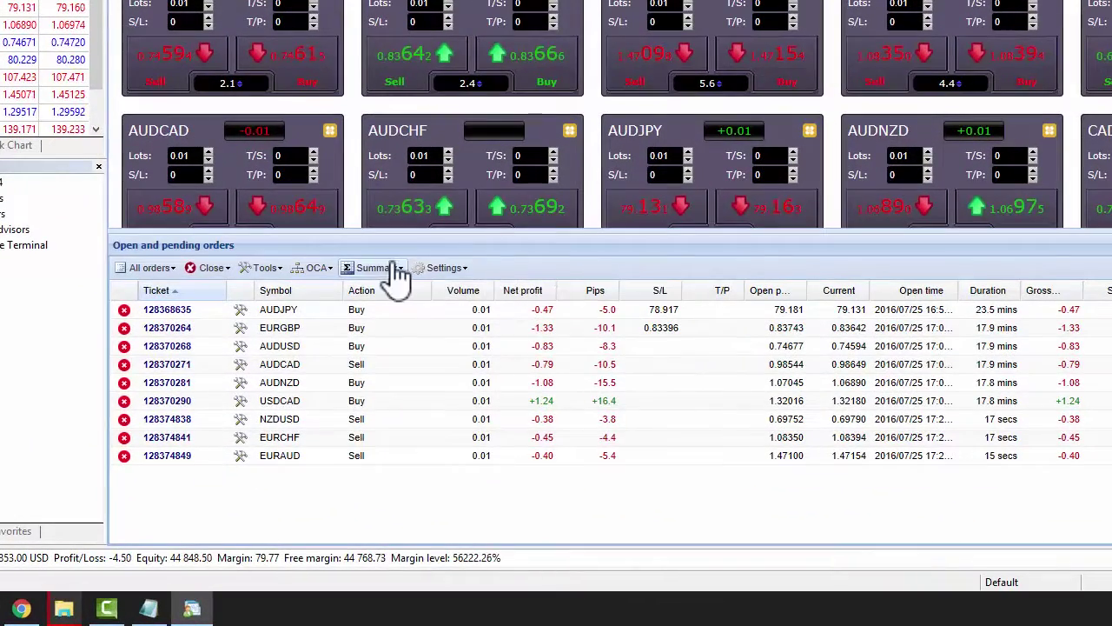
# Show the Long/short order summary and close all four short positions
pyautogui.click(374, 268)
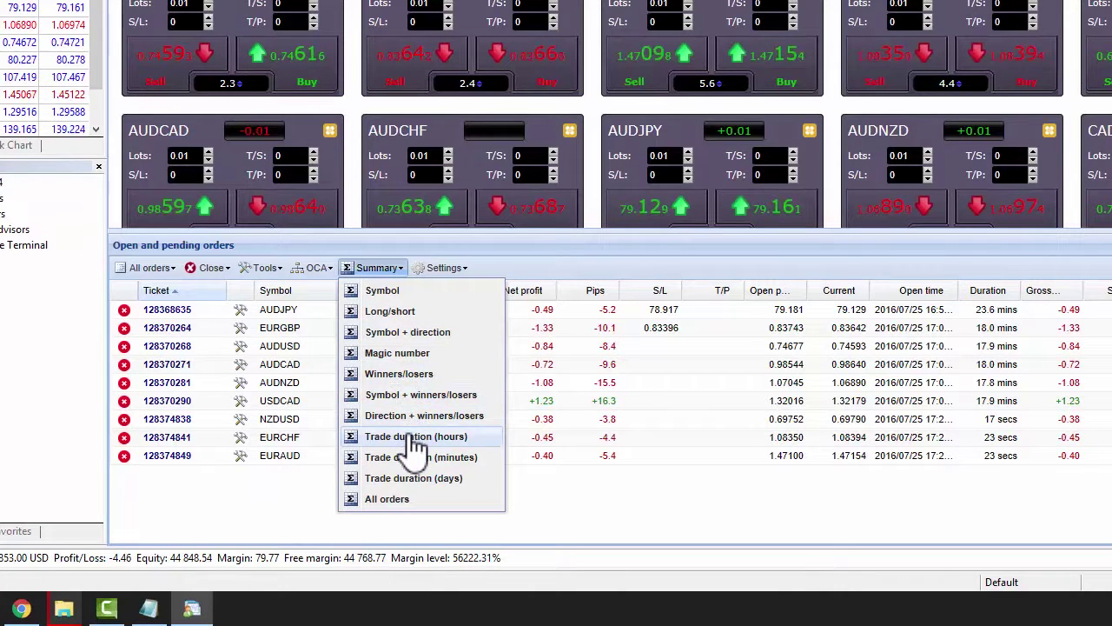
pyautogui.click(420, 316)
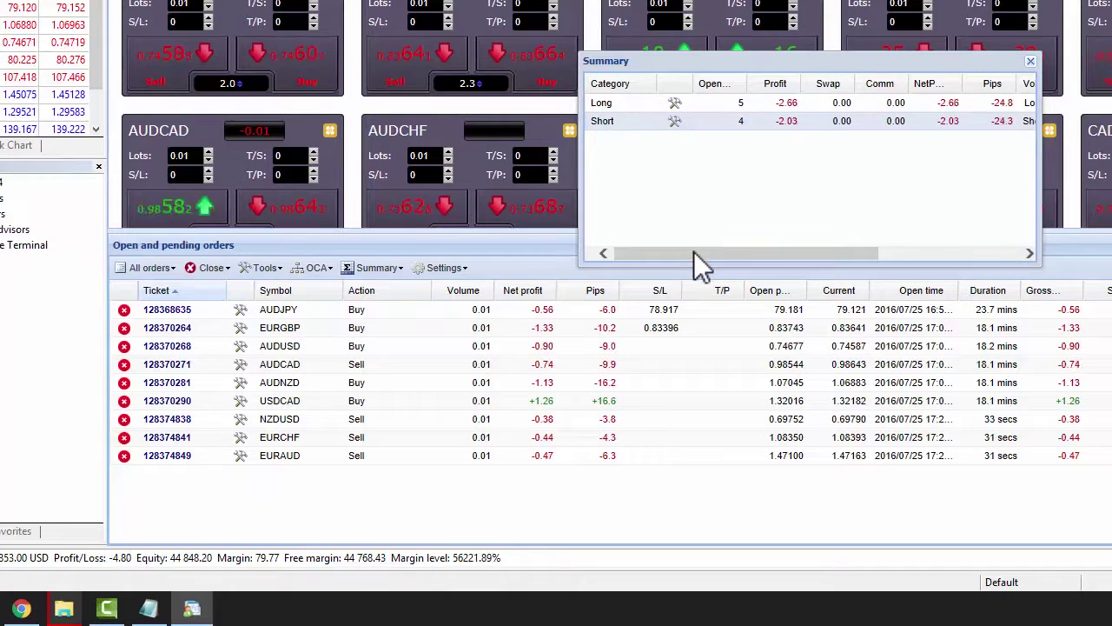
pyautogui.moveTo(694, 251)
pyautogui.mouseDown()
pyautogui.moveTo(745, 255)
pyautogui.moveTo(687, 260)
pyautogui.mouseUp()
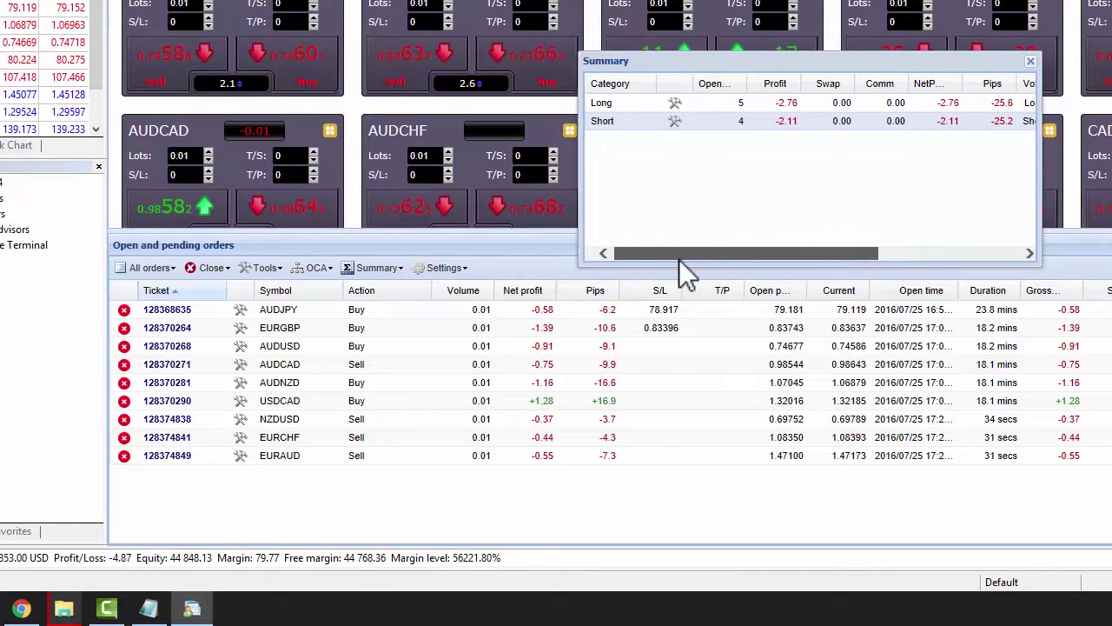
pyautogui.click(675, 122)
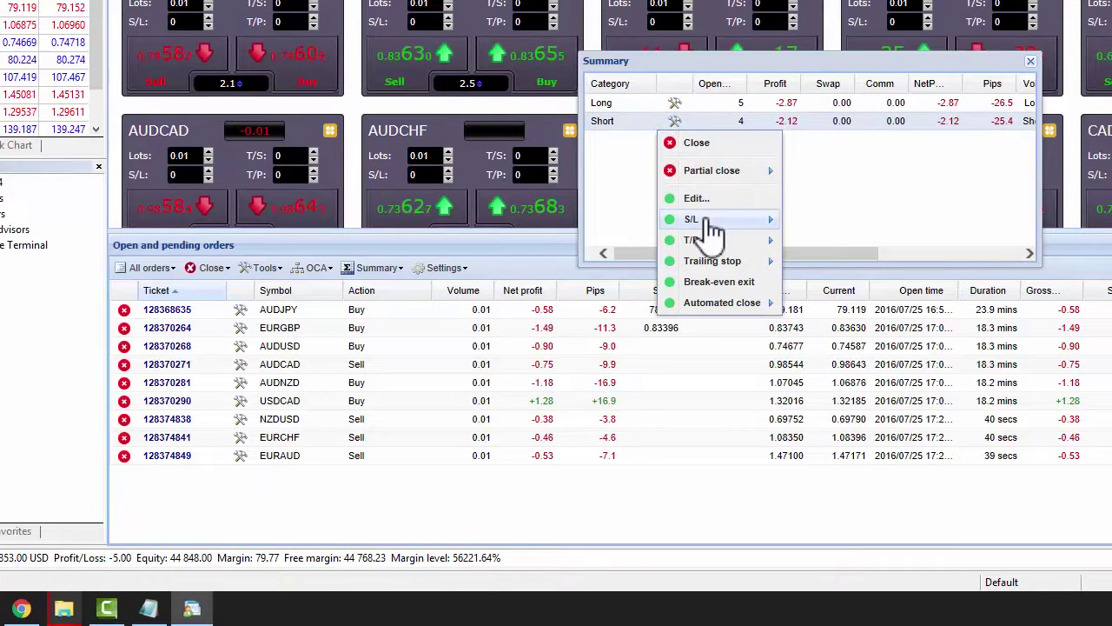
pyautogui.moveTo(692, 240)
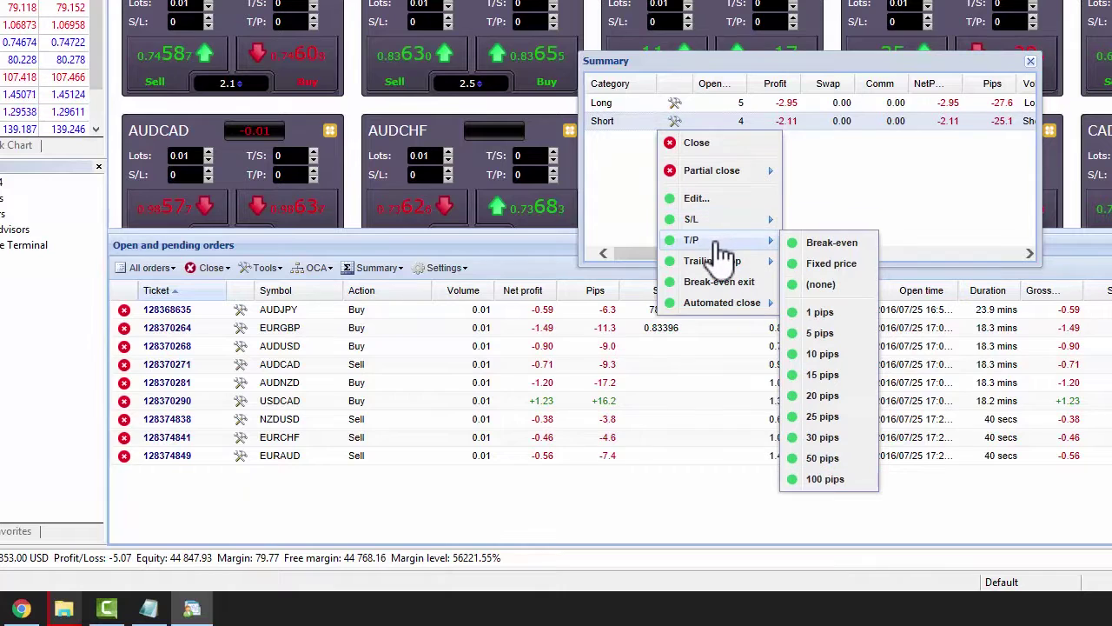
pyautogui.click(714, 145)
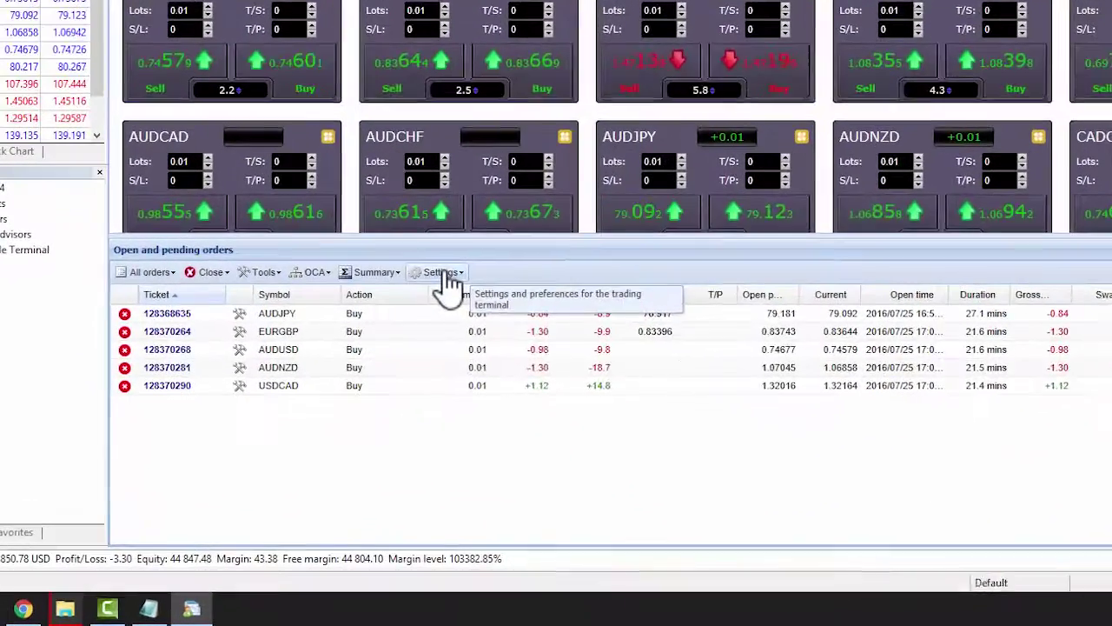
# Enable 'Confirm quick-buy and quick-sell orders' in Confirmations and preferences and save the settings
pyautogui.click(355, 388)
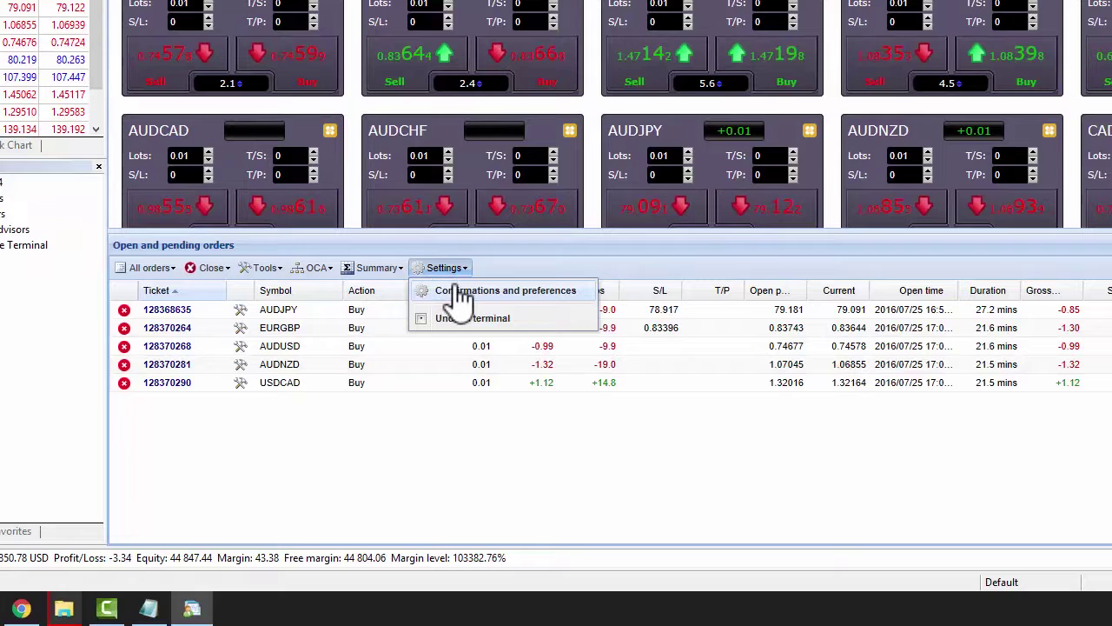
pyautogui.click(458, 294)
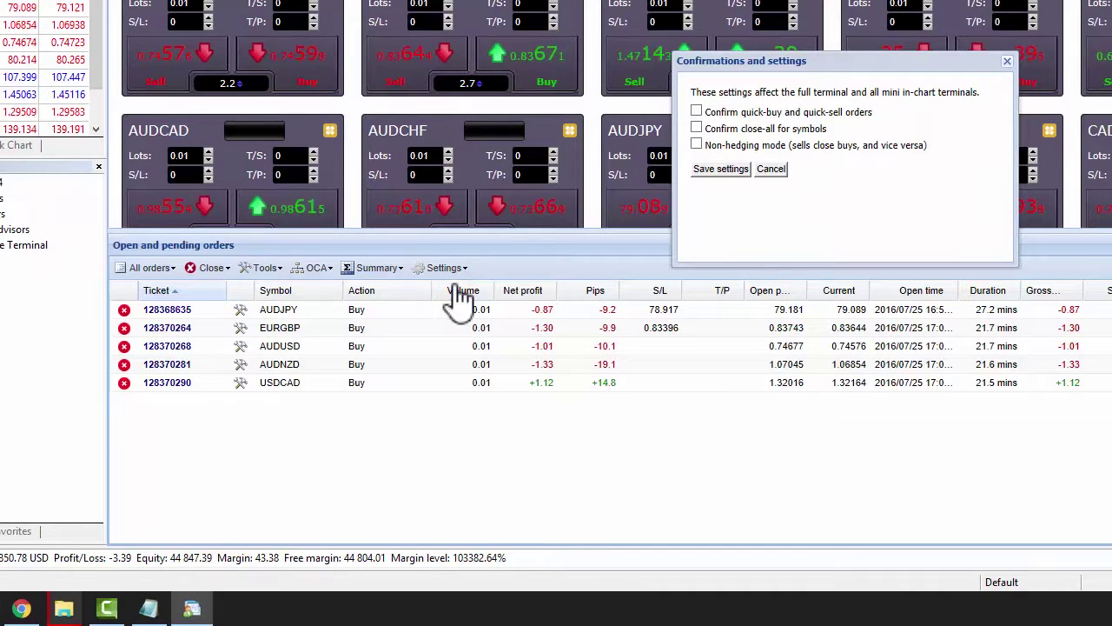
pyautogui.click(697, 112)
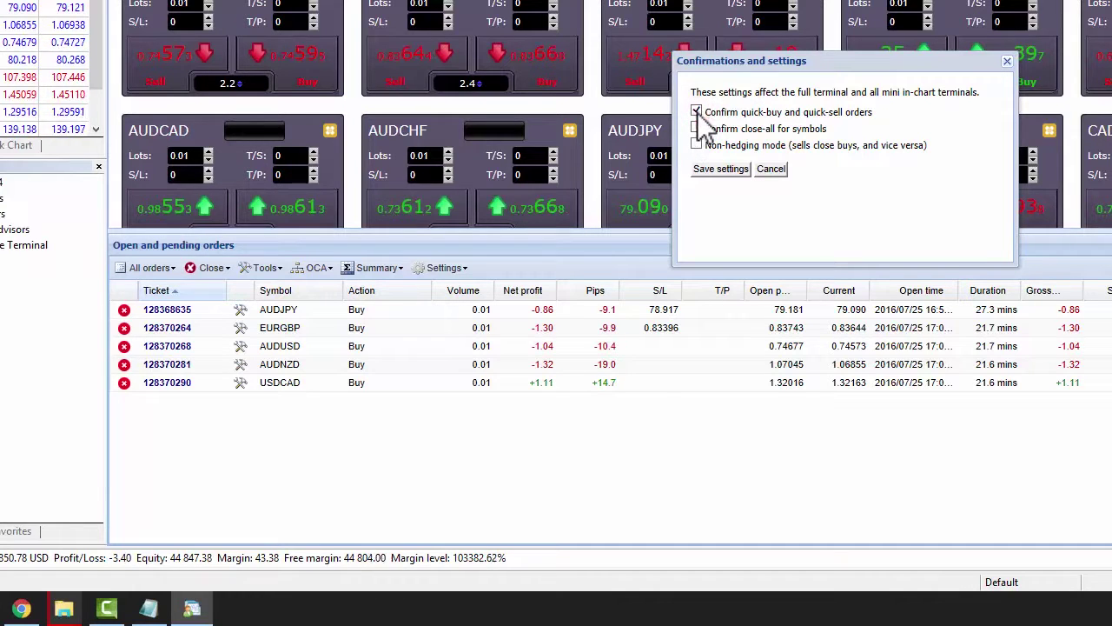
pyautogui.click(704, 168)
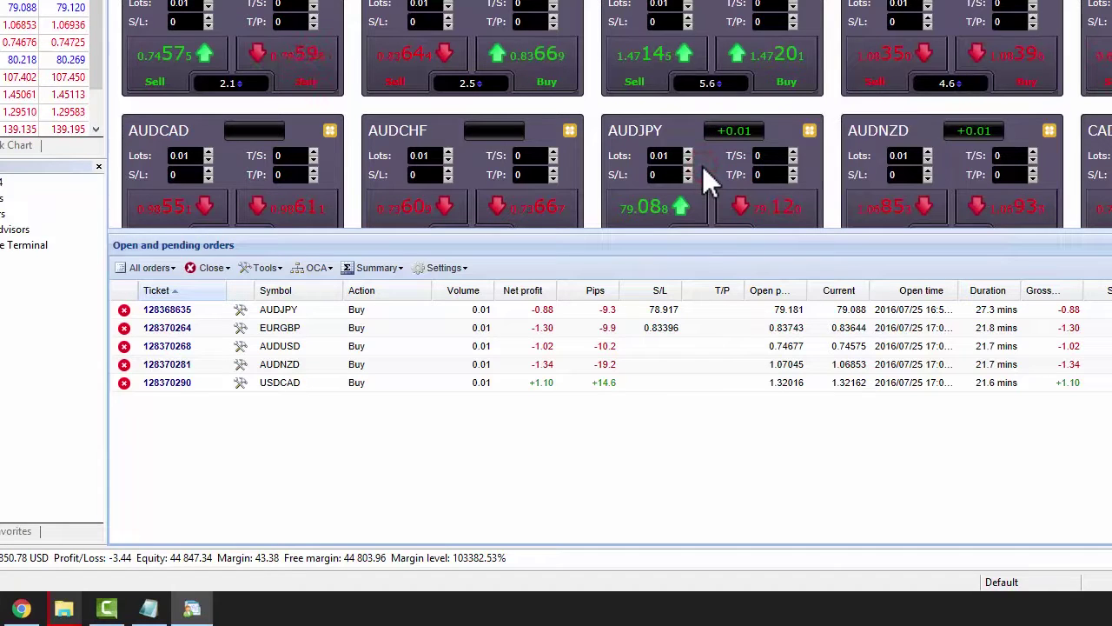